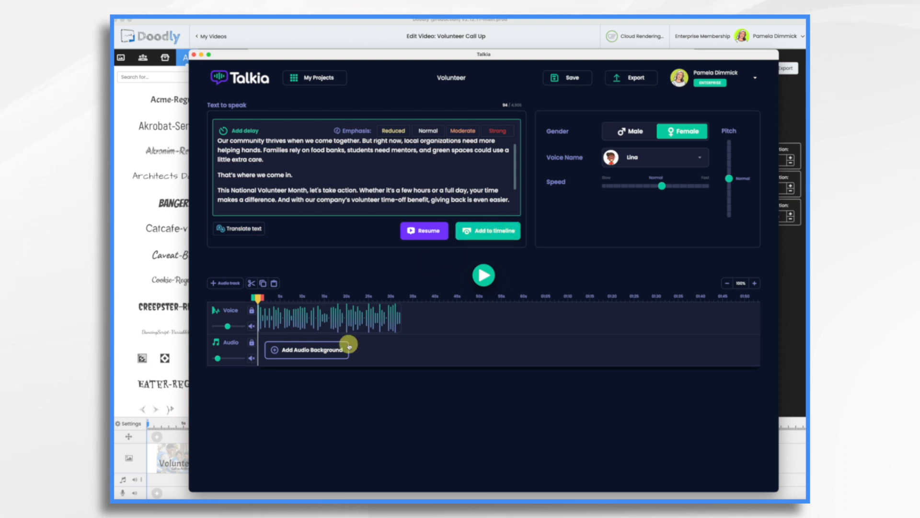
Export the Talkia voiceover and upload Volunteer Voiceover.mp3 from Downloads as a new Doodly sound.
left_click(637, 78)
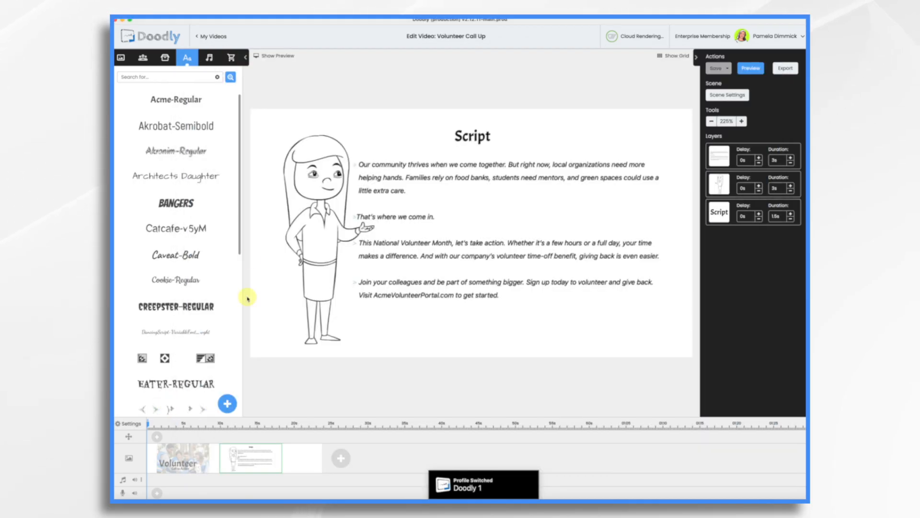
left_click(207, 58)
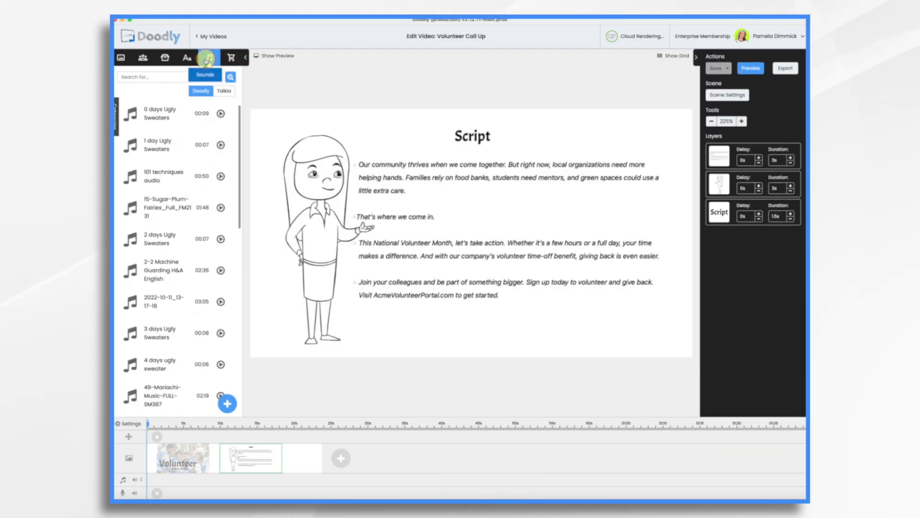
left_click(227, 402)
left_click(465, 263)
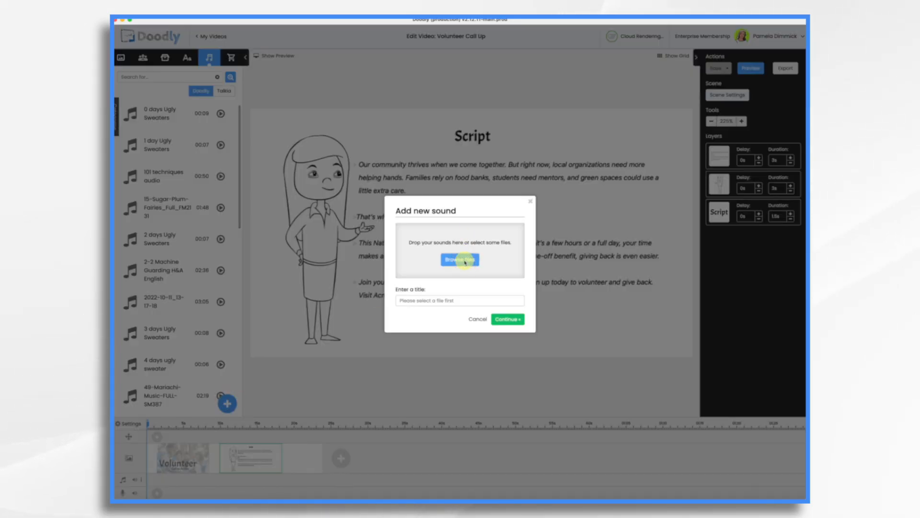
scroll(443, 277, "down", 5)
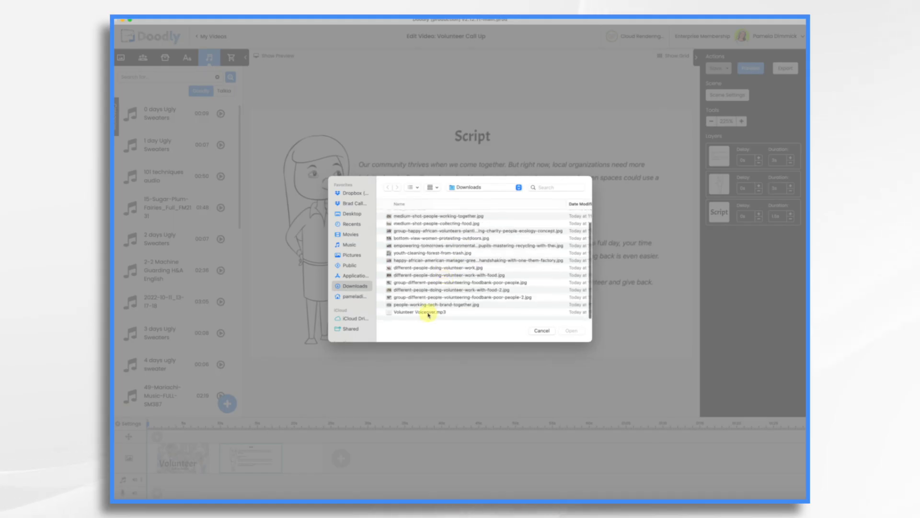
double_click(427, 312)
left_click(508, 324)
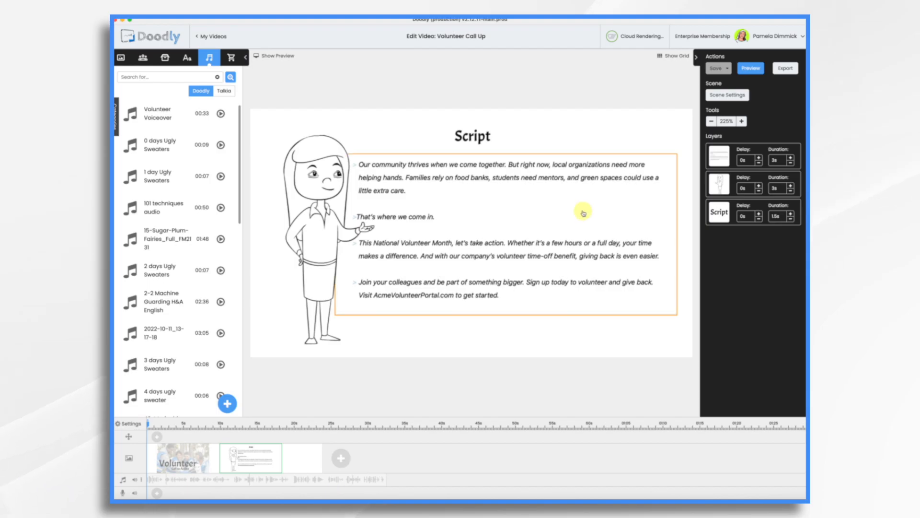
Open the first scene and change its title text to "We thrive together".
left_click(178, 452)
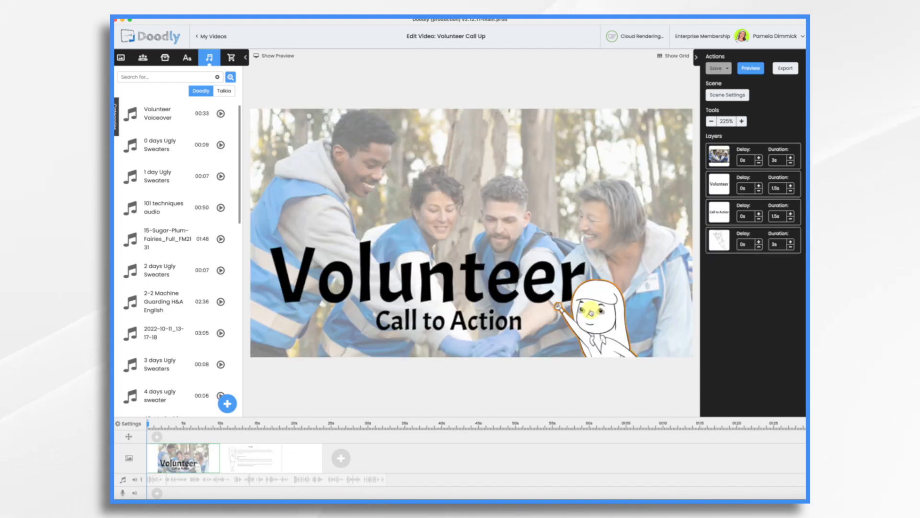
double_click(482, 286)
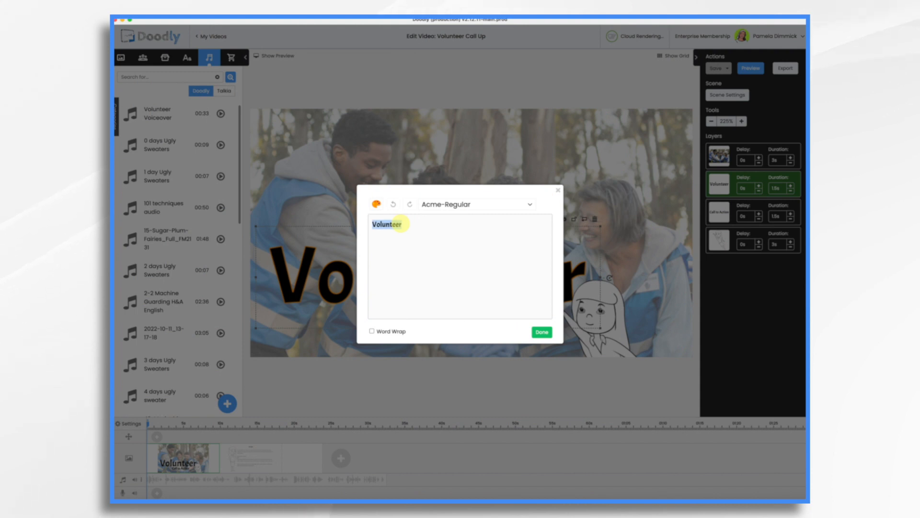
type("We thrive together")
left_click(542, 331)
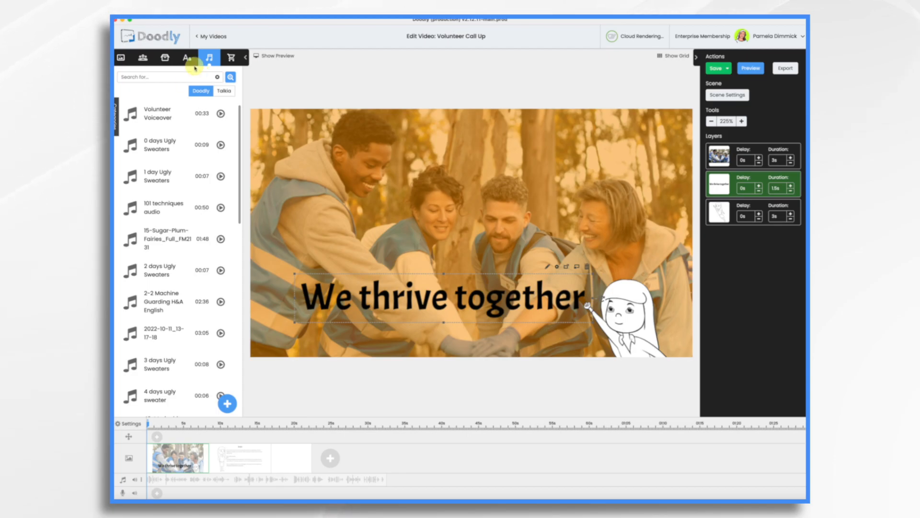
Search the props for acme and add the Acme Industries Logo to the scene's lower-left corner.
left_click(168, 58)
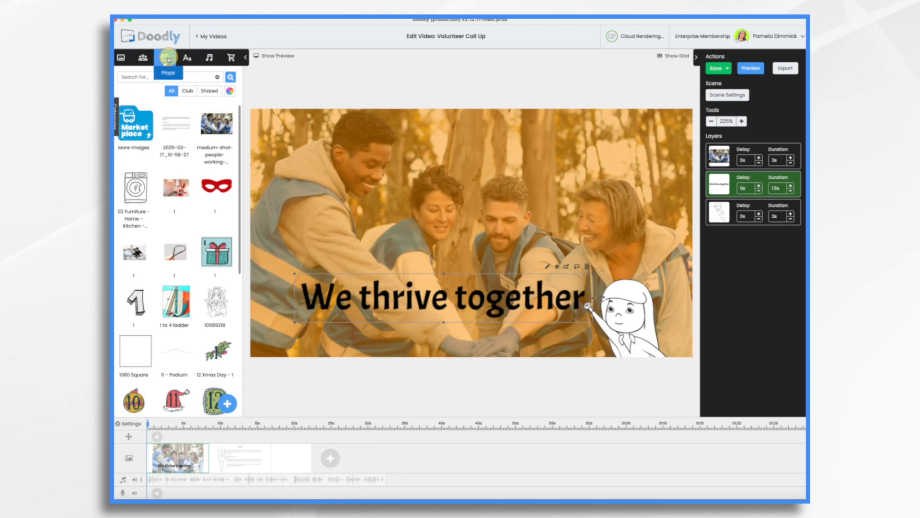
left_click(161, 76)
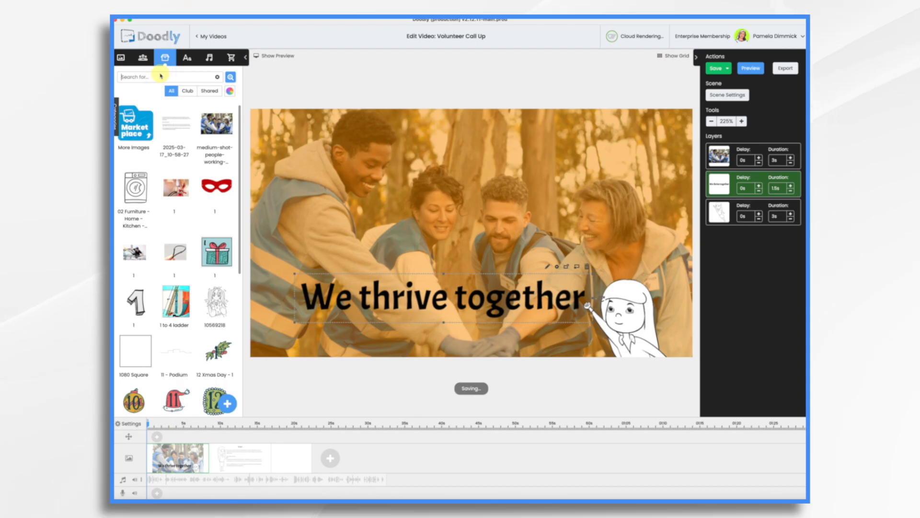
type("ac")
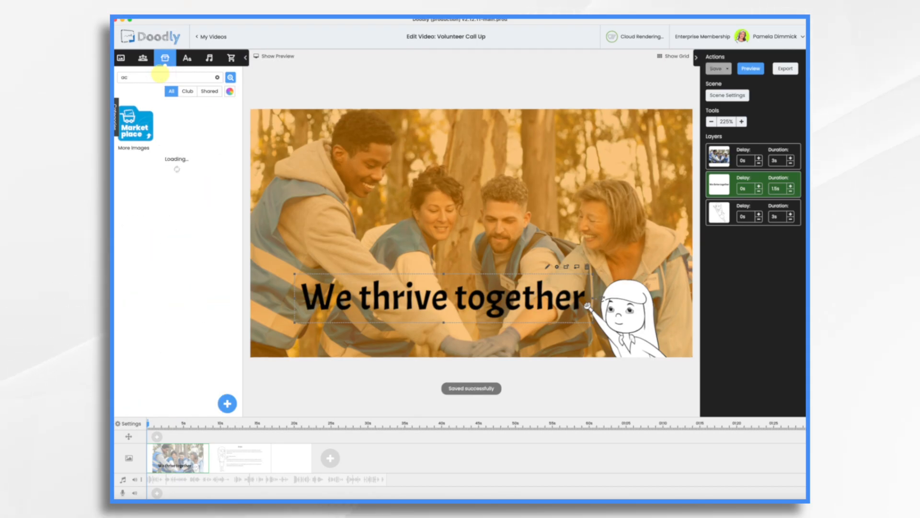
type("eme")
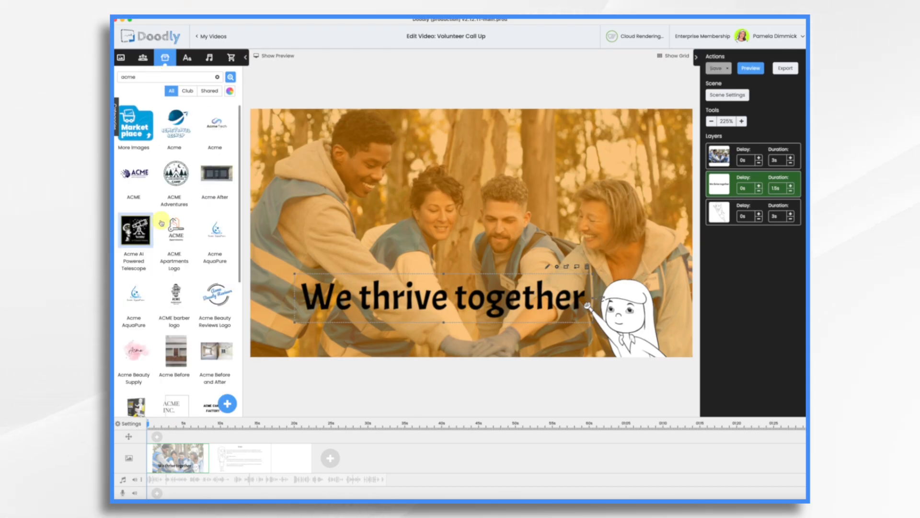
scroll(238, 233, "down", 10)
left_click_drag(216, 315, 293, 332)
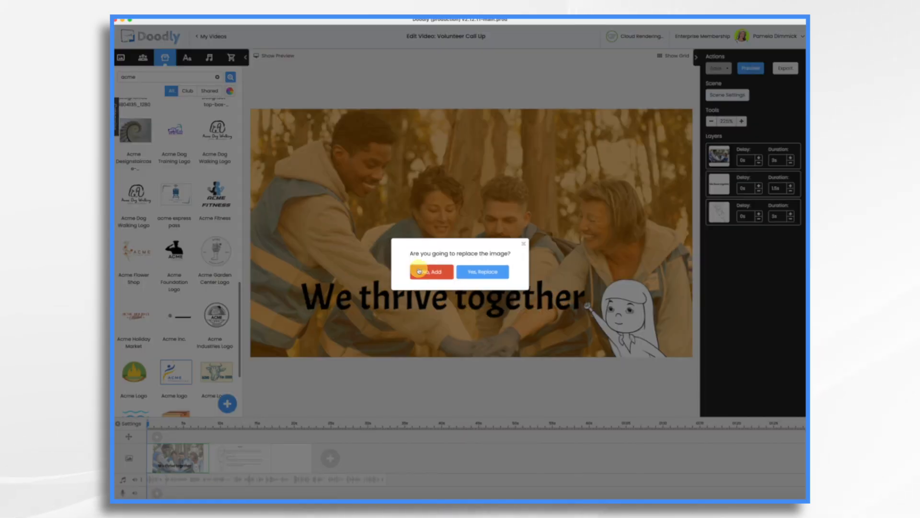
left_click(424, 270)
left_click(572, 212)
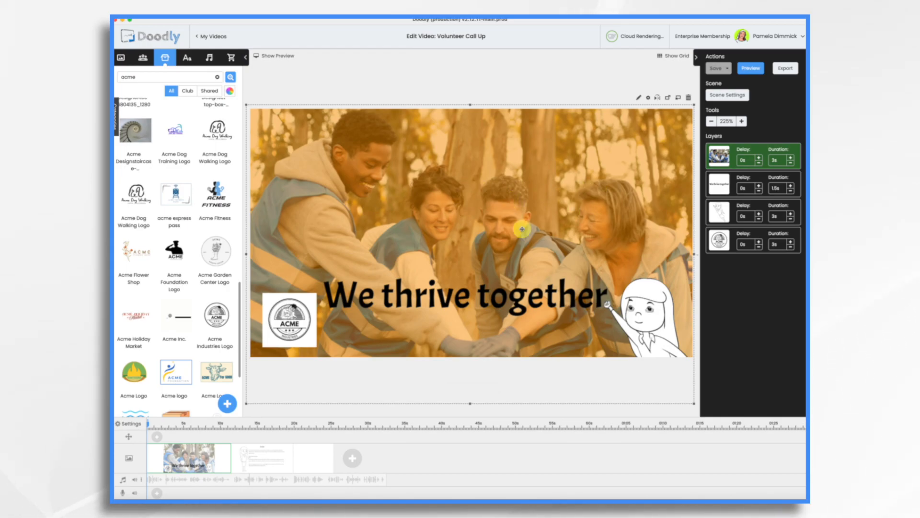
Set the background image layer's duration to 0s.
left_click(648, 98)
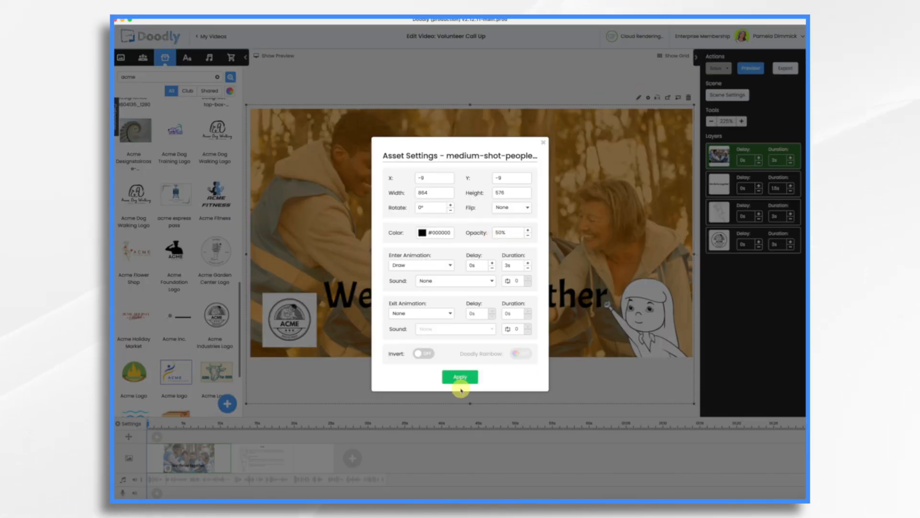
left_click(544, 142)
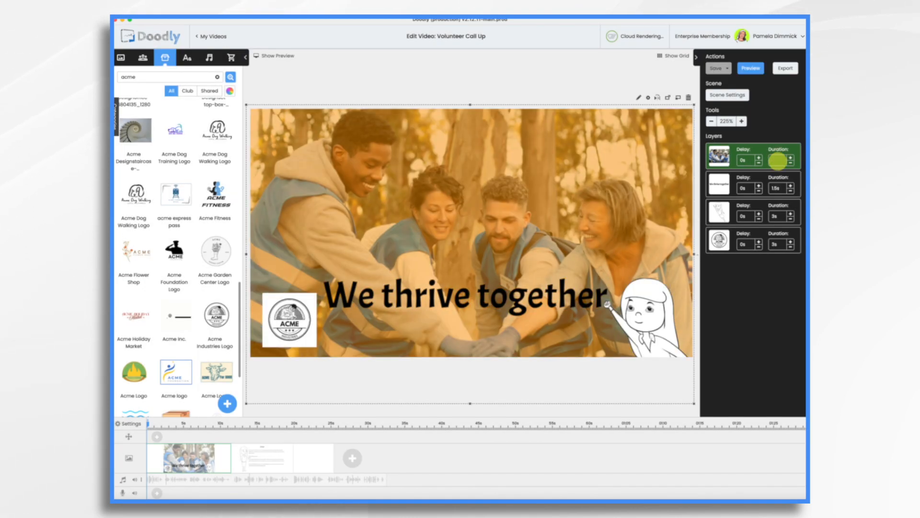
key("Return")
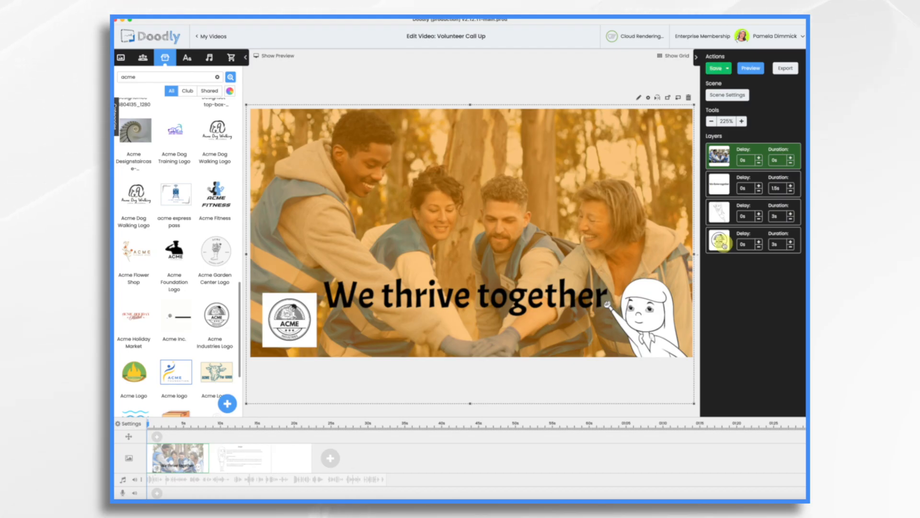
Move the logo layer up to second position and set its duration to 0.5s.
left_click_drag(723, 246, 723, 191)
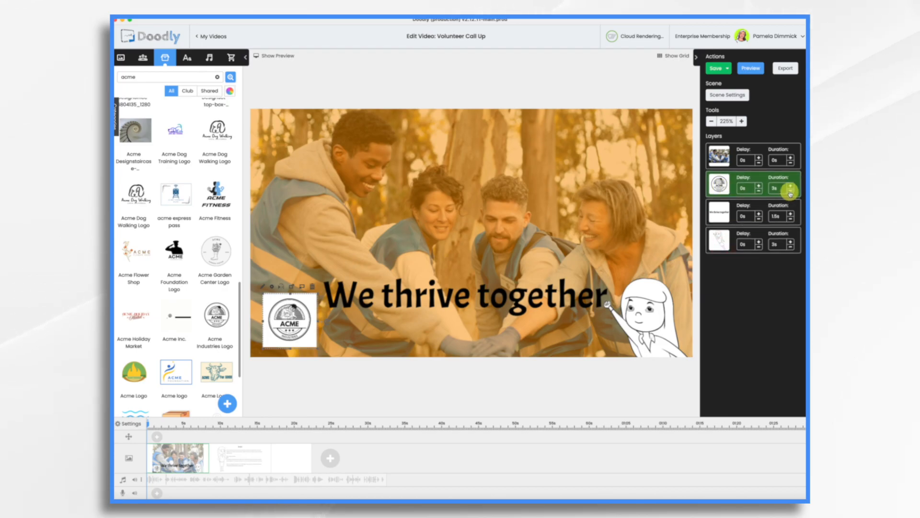
left_click(791, 192)
left_click(791, 192)
left_click(791, 192)
left_click(791, 192)
left_click(791, 192)
Change the logo's reveal mode in the asset editor and save and return.
left_click(263, 289)
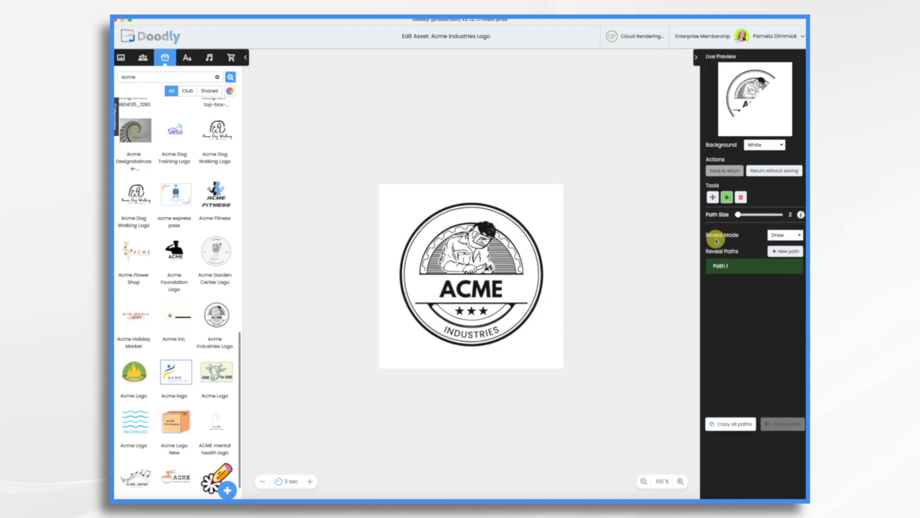
left_click(788, 238)
left_click(783, 243)
left_click(724, 170)
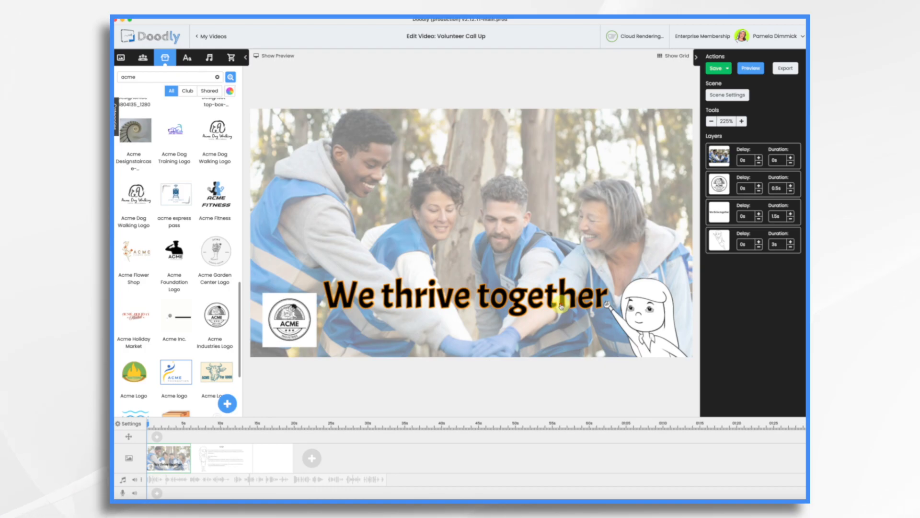
Set both the text layer and the character layer durations to 2s.
left_click(561, 307)
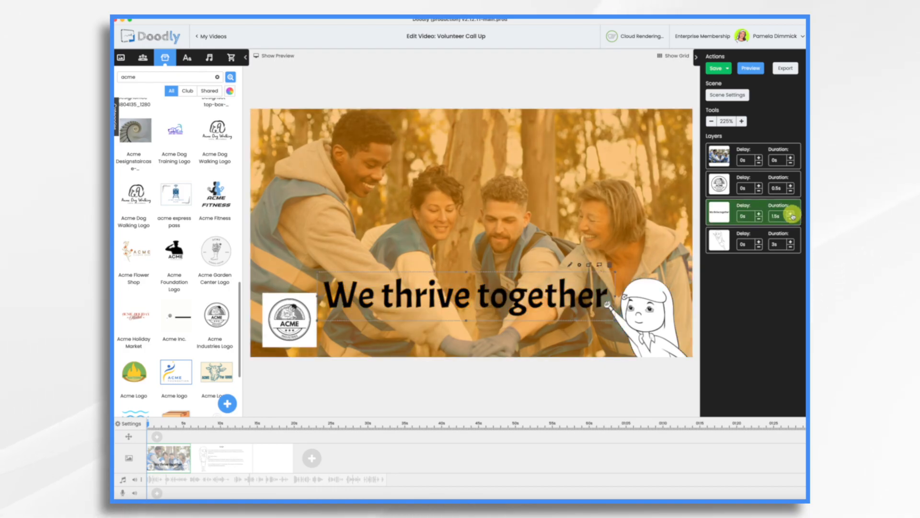
left_click(792, 214)
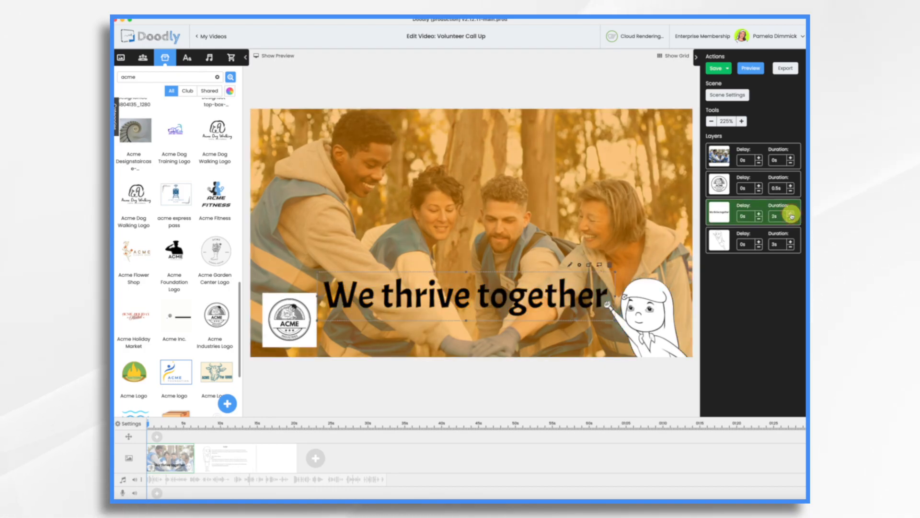
left_click(792, 249)
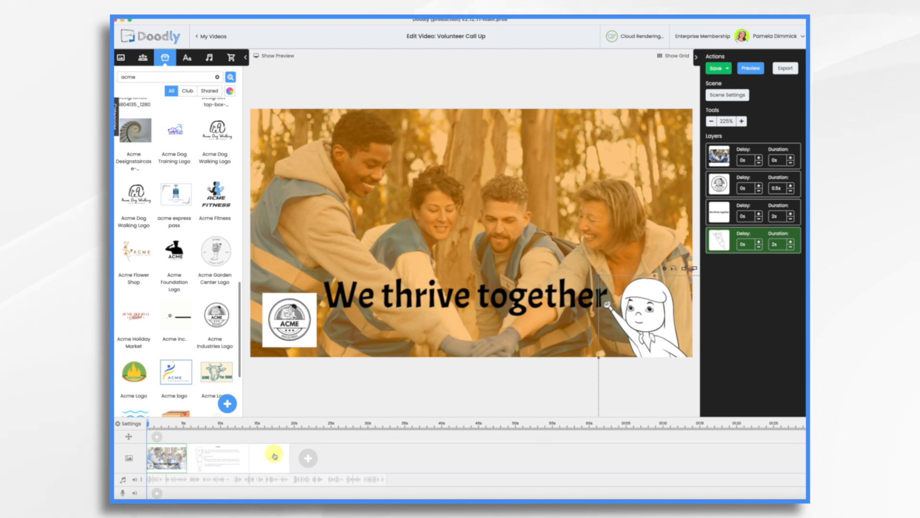
Preview the first scene.
right_click(177, 454)
left_click(200, 385)
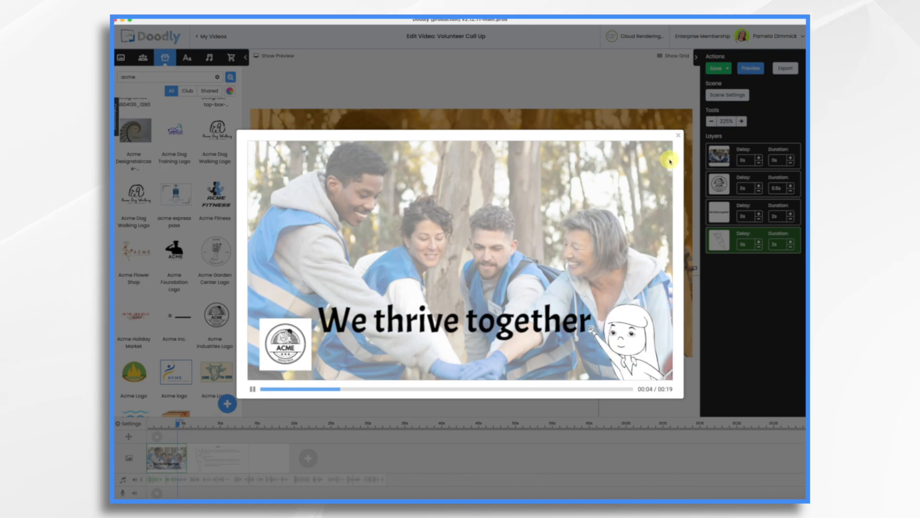
left_click(692, 136)
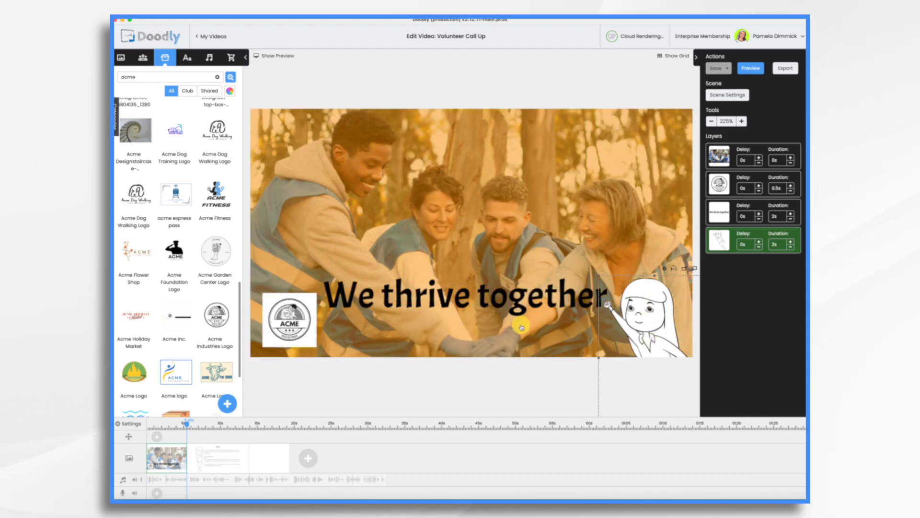
Increase the text layer's duration to 3.5s.
left_click(790, 214)
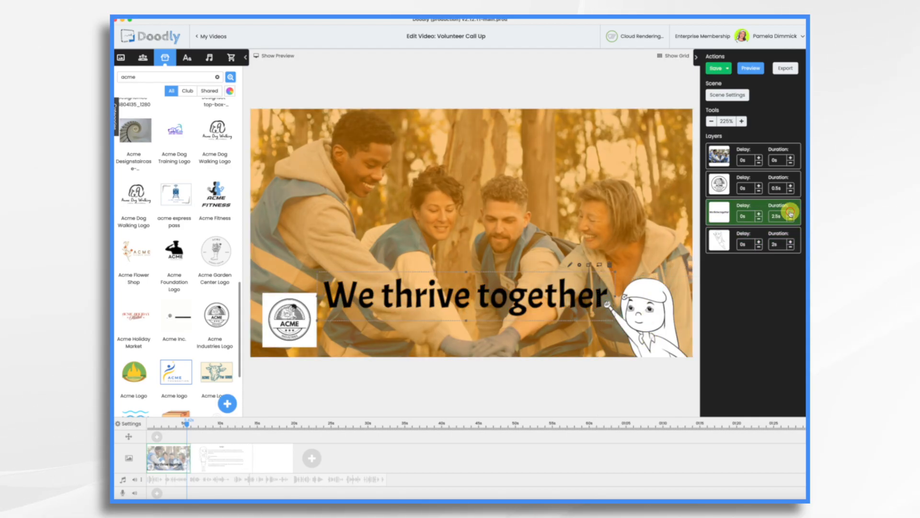
left_click(790, 214)
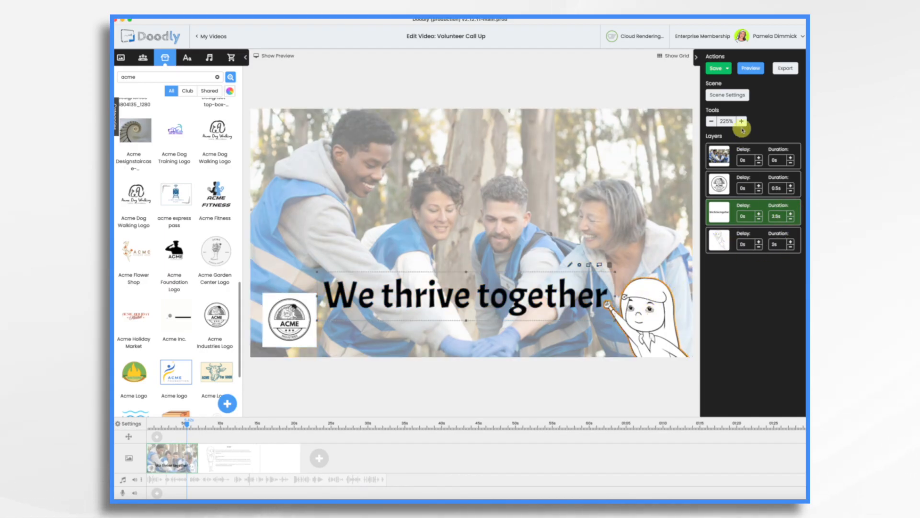
Set the scene's erase mode to Off in Scene Settings and apply it.
left_click(741, 96)
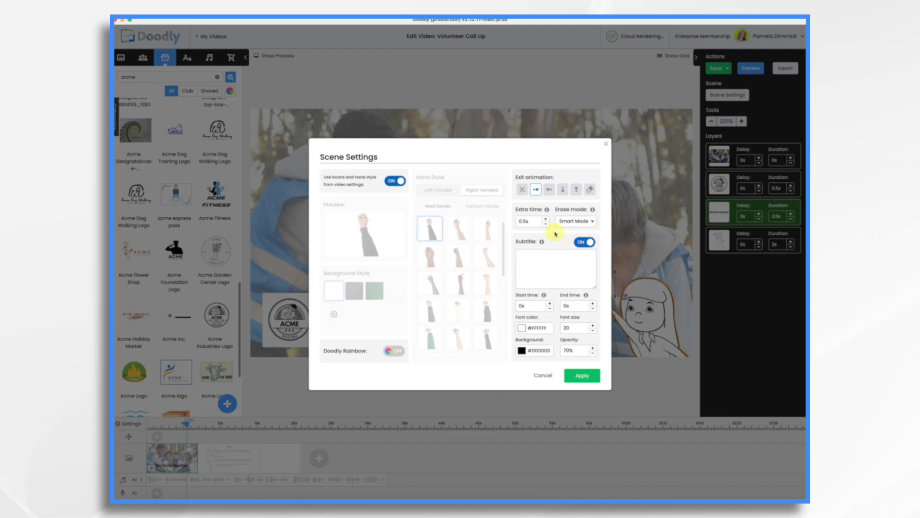
left_click(577, 222)
left_click(567, 246)
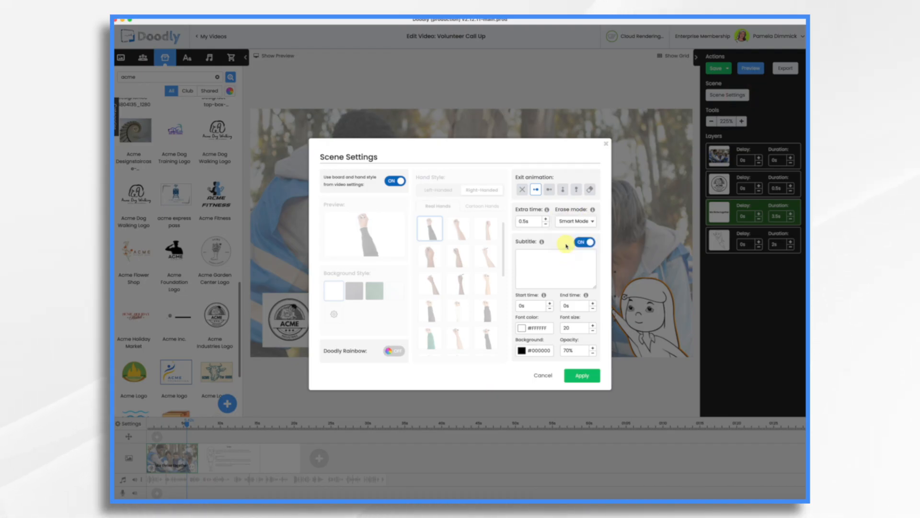
left_click(593, 377)
Preview the first scene again.
right_click(175, 460)
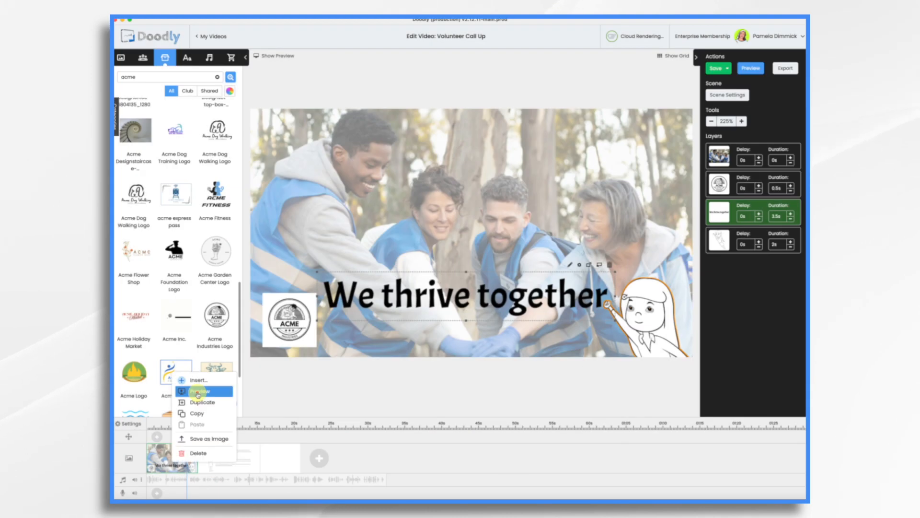
left_click(198, 394)
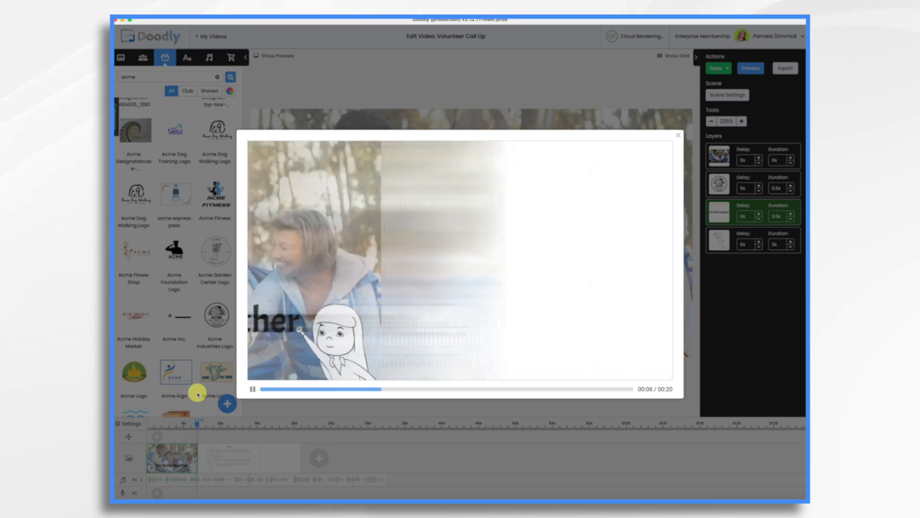
left_click(197, 394)
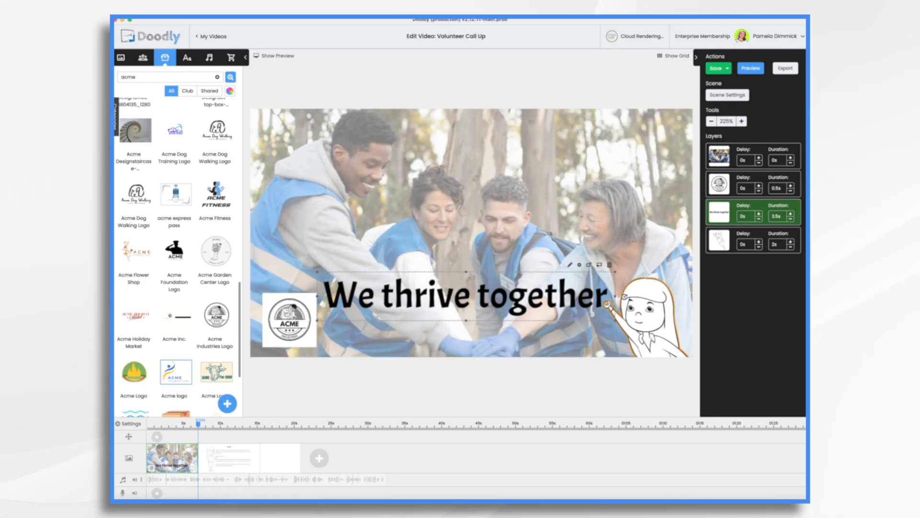
Shorten the layer durations to 0.3s for the logo, 3s for the text and 1.5s for the character.
left_click(791, 191)
left_click(791, 191)
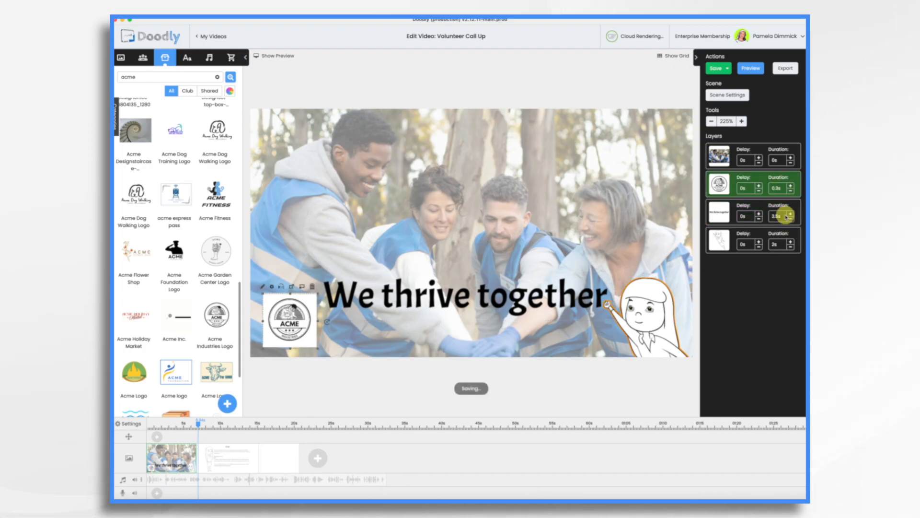
left_click(792, 220)
left_click(792, 247)
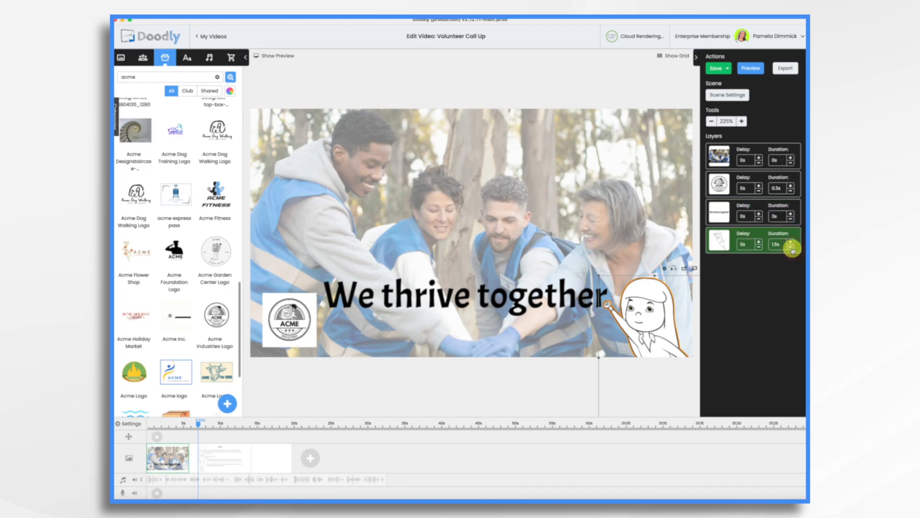
Review the first scene's settings and preview that scene.
left_click(740, 95)
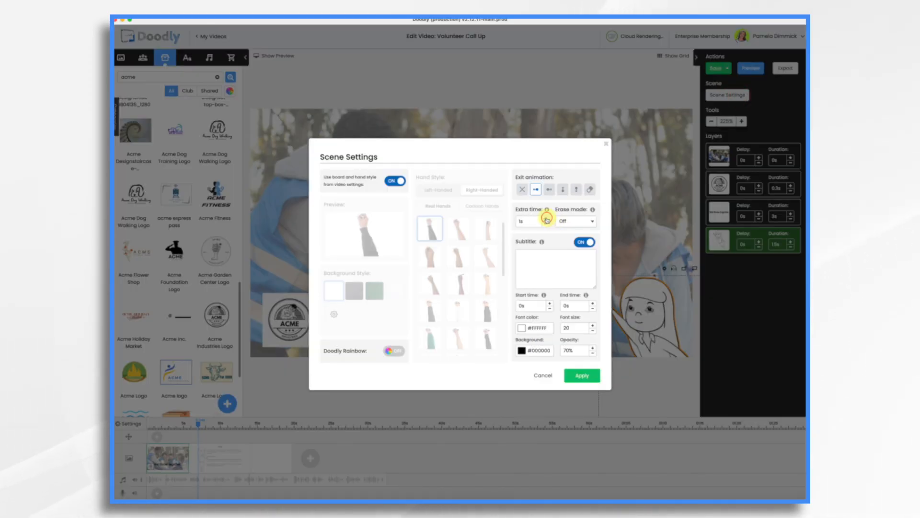
left_click(583, 375)
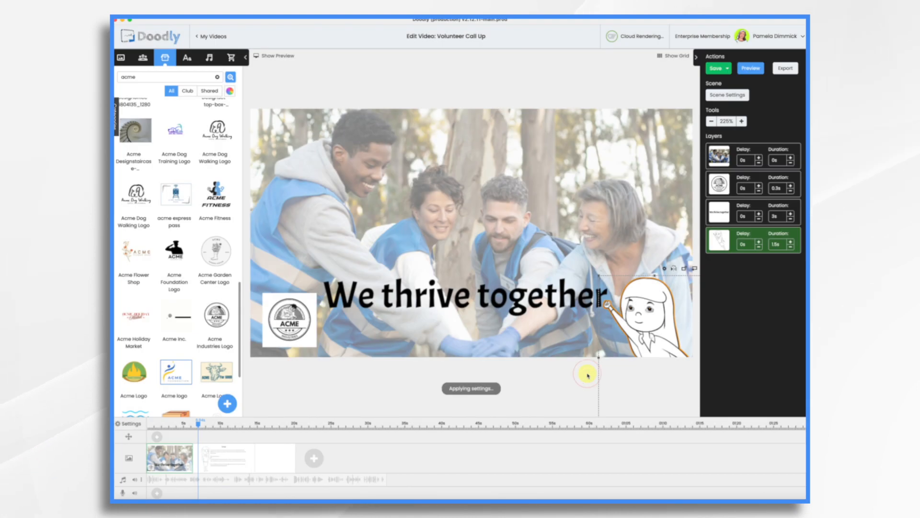
right_click(188, 461)
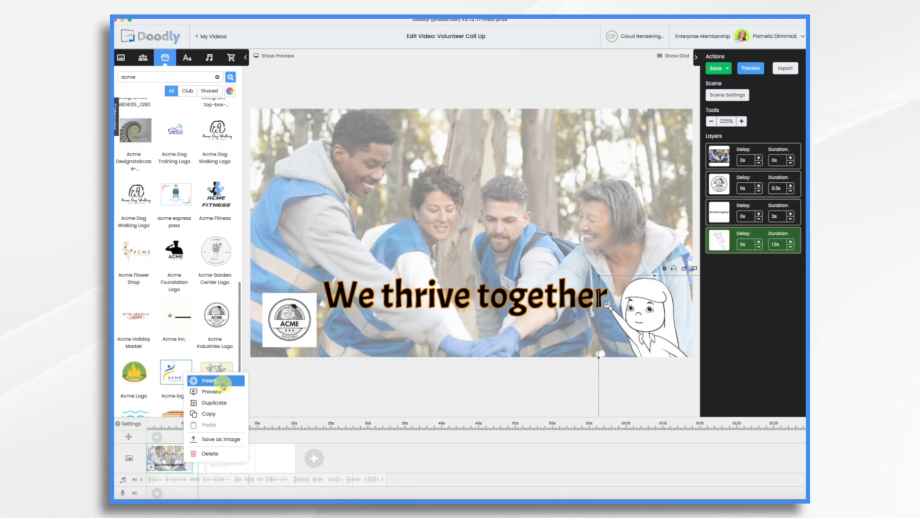
left_click(221, 392)
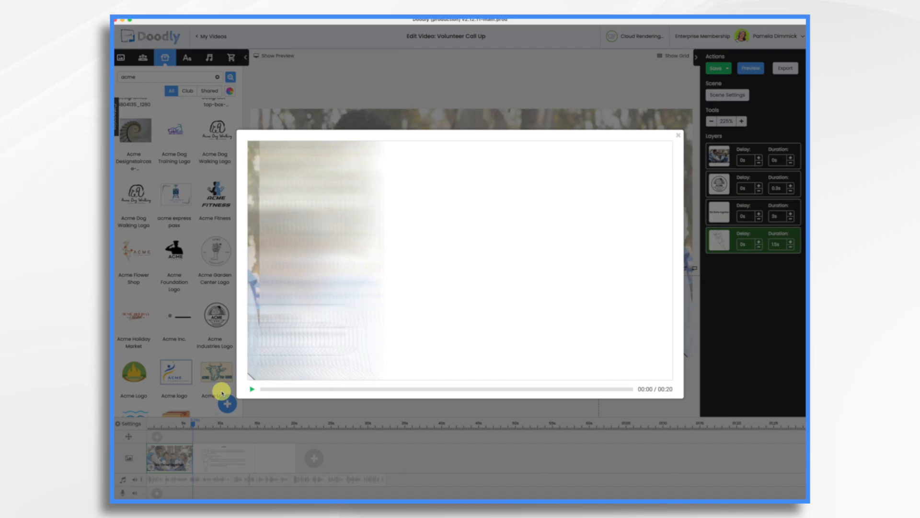
left_click(683, 138)
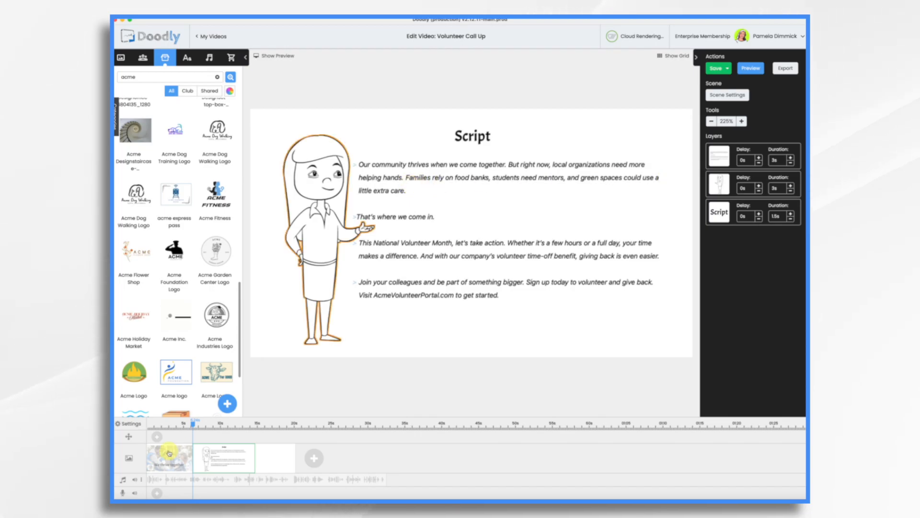
Insert a new blank scene before the script scene.
right_click(198, 462)
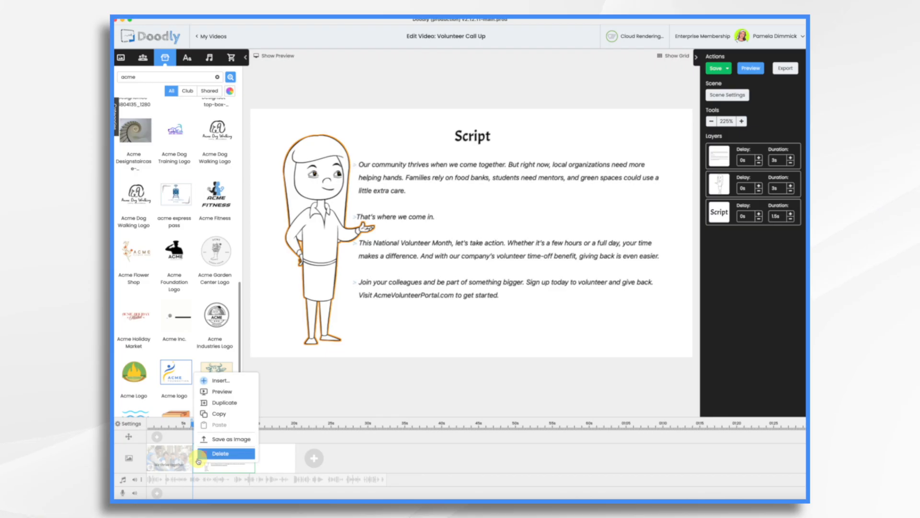
left_click(217, 381)
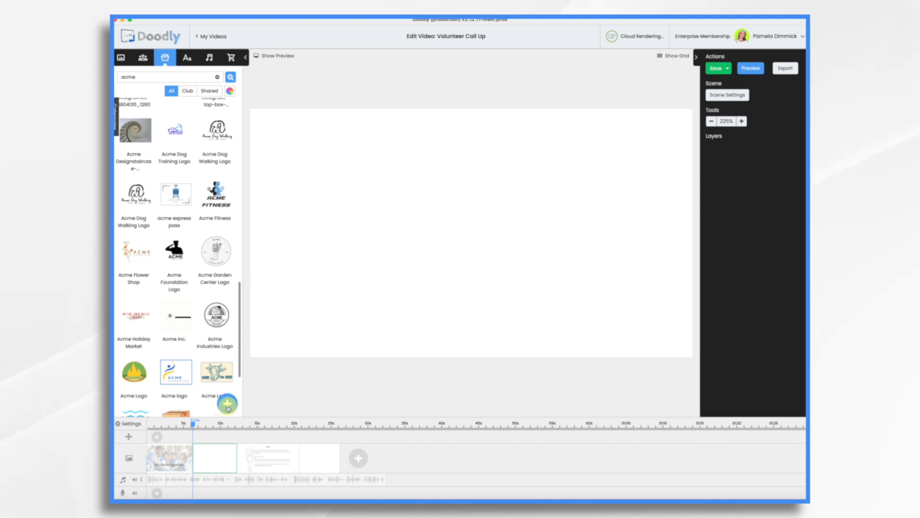
Upload the volunteer JPEG images from the Downloads folder as new props.
left_click(227, 408)
key("super+Tab")
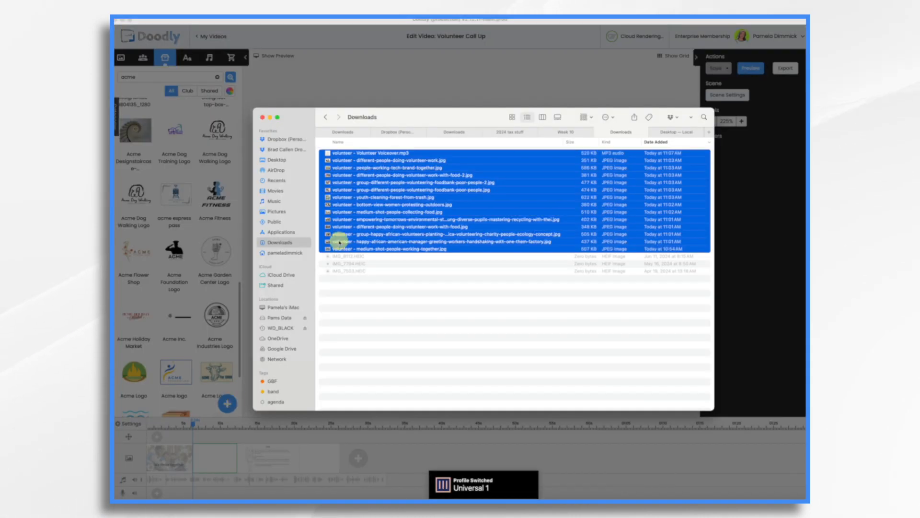
mouse_move(391, 176)
left_mouse_down()
mouse_move(405, 180)
mouse_move(469, 259)
left_mouse_up()
key("super+Tab")
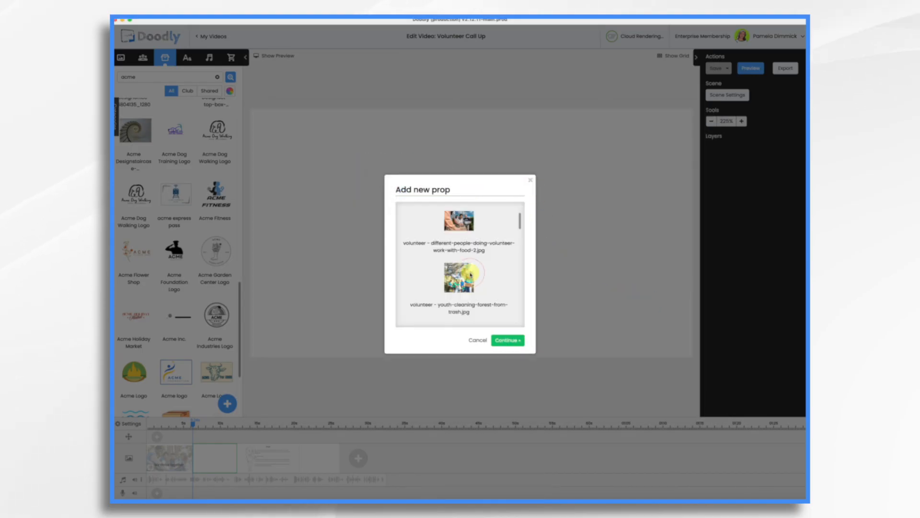
left_click(518, 337)
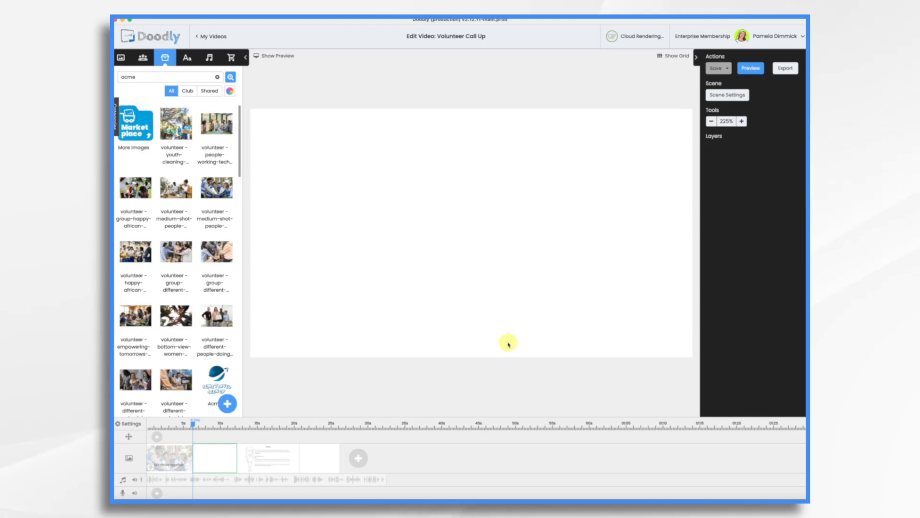
Place the volunteers-holding-a-blank-board photo in the new scene and enlarge it to fill most of the canvas.
left_click(272, 461)
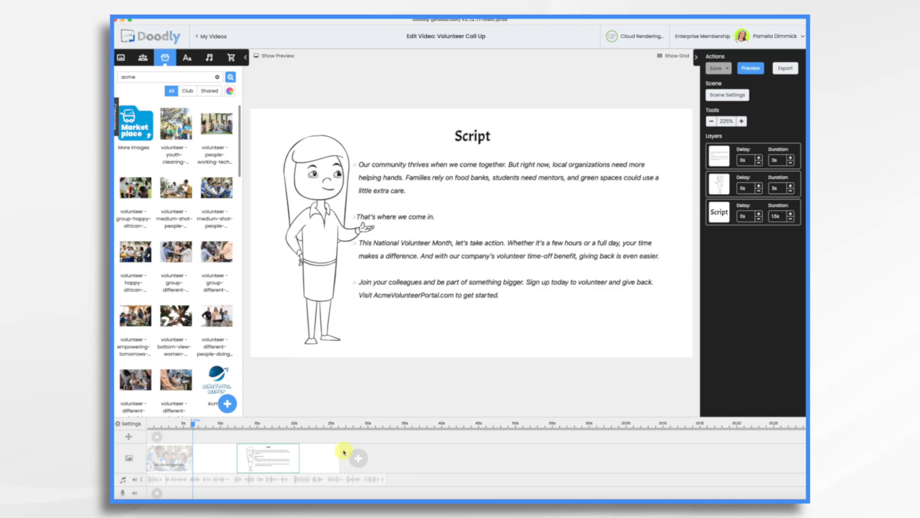
left_click(206, 463)
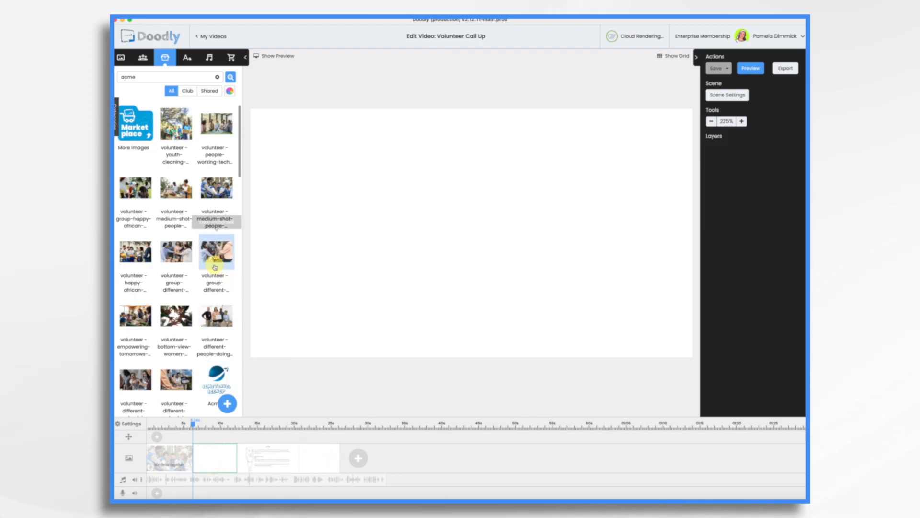
left_click_drag(217, 316, 426, 192)
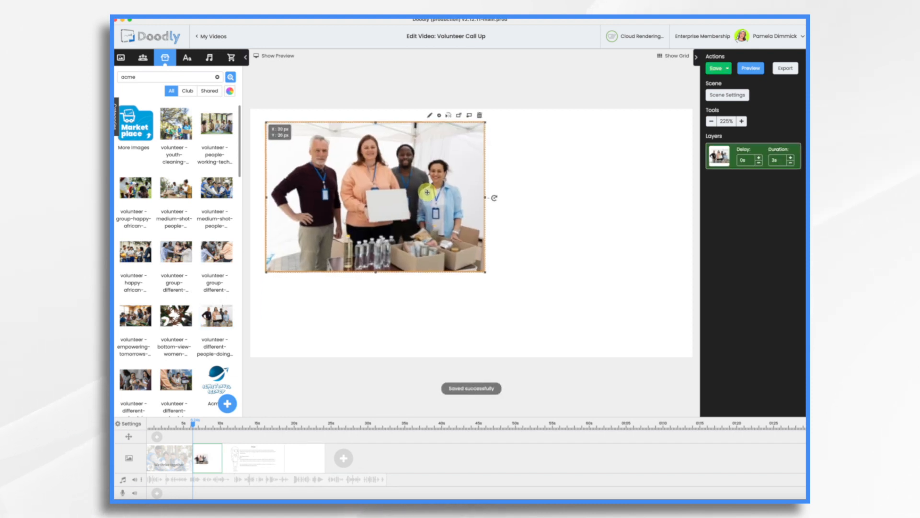
left_click_drag(484, 271, 589, 337)
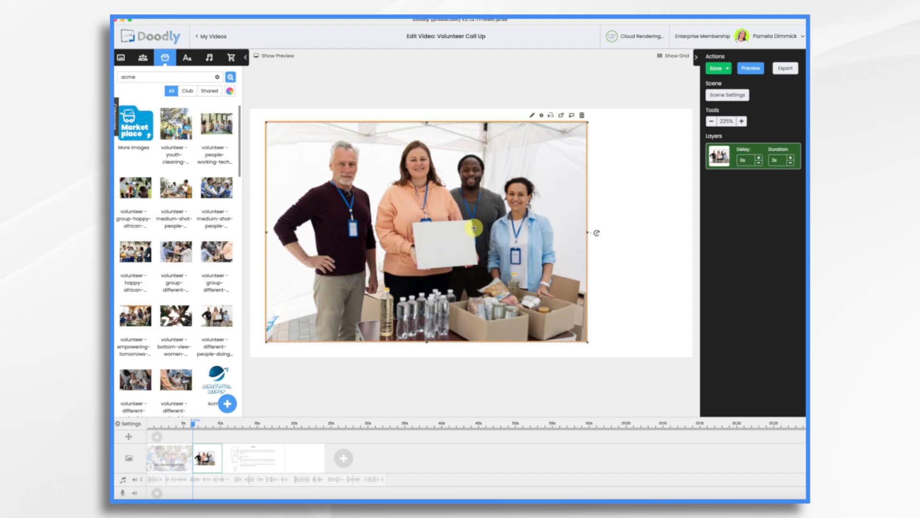
Add a pan and zoom effect across the new scene on the timeline.
left_click(627, 270)
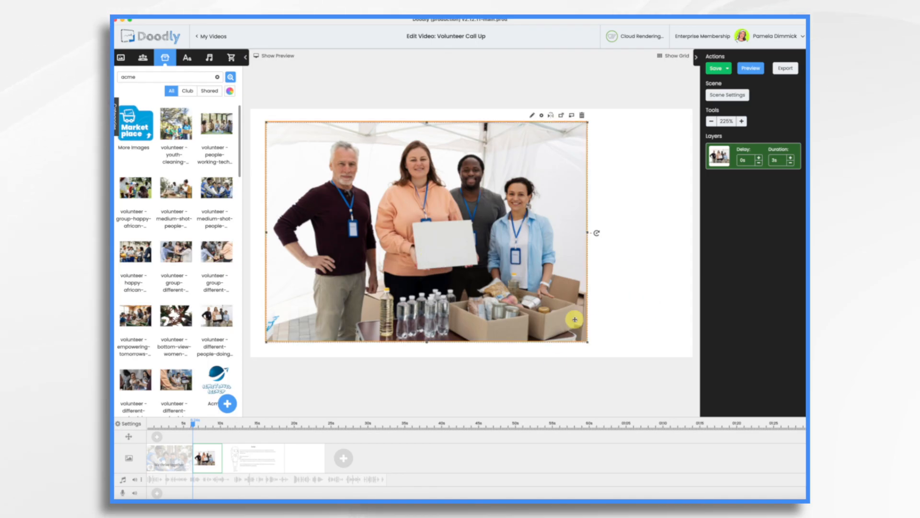
left_click(158, 437)
left_click_drag(159, 438, 217, 440)
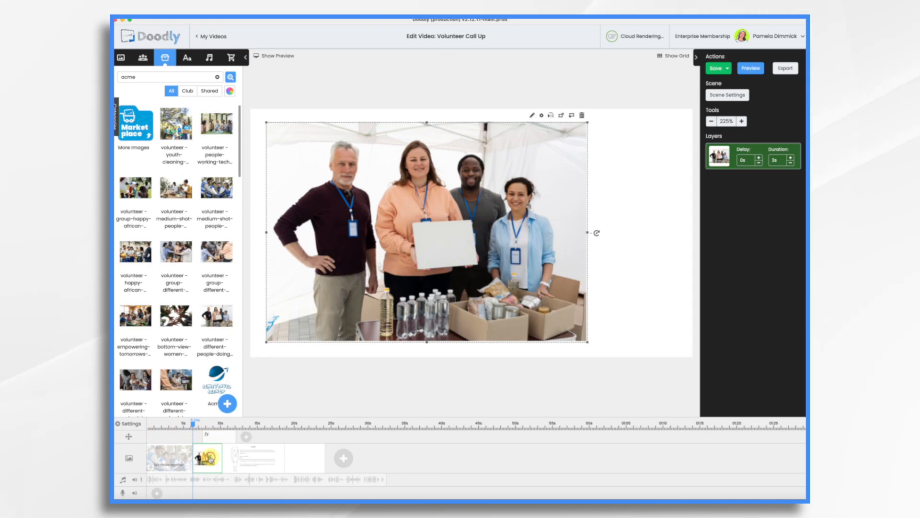
Set the photo's reveal mode to Fade in the asset editor and save it.
left_click(532, 116)
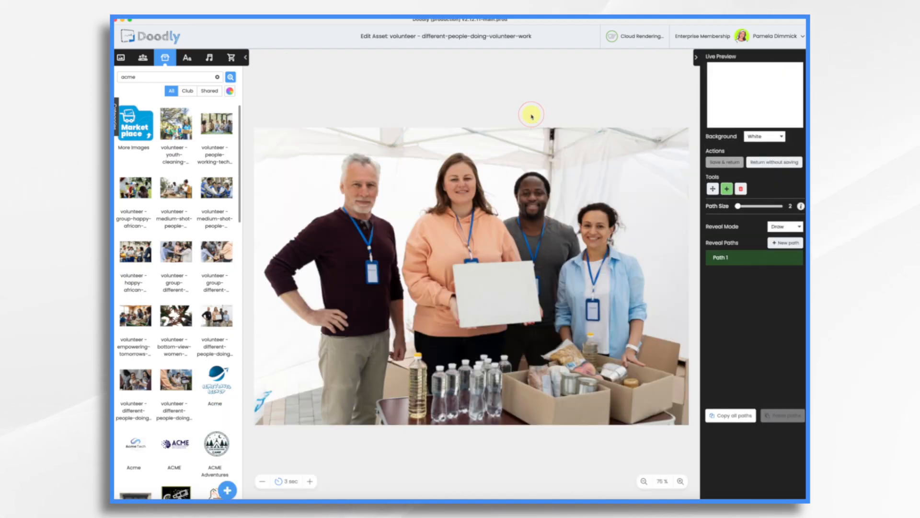
left_click(786, 227)
left_click(783, 235)
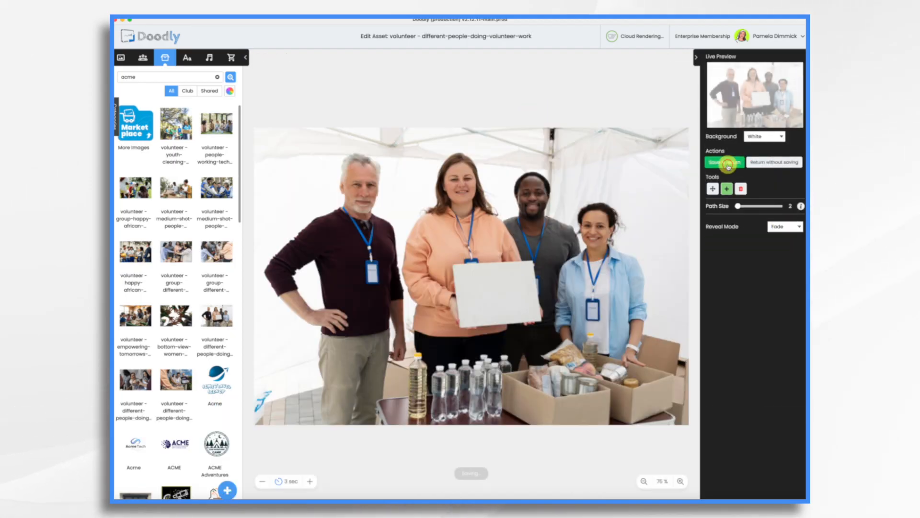
left_click(727, 163)
Reduce the photo layer's duration to 1s.
left_click(788, 163)
left_click(789, 164)
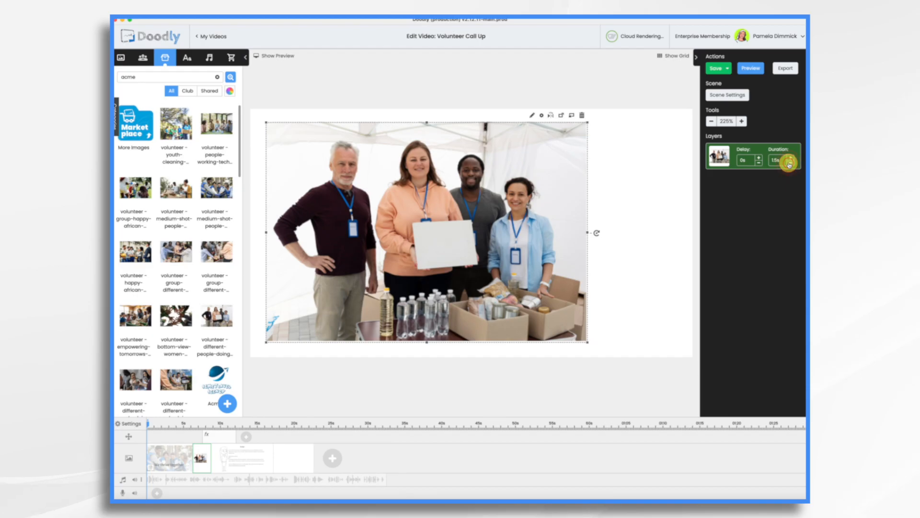
left_click(789, 164)
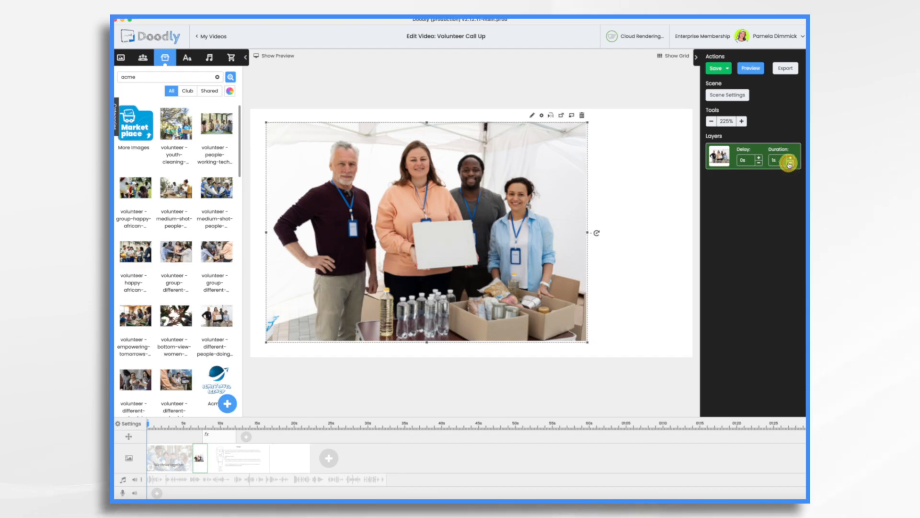
Set the scene's extra time to 3.5s in Scene Settings and apply it.
left_click(737, 98)
left_click(544, 219)
left_click(545, 219)
left_click(544, 219)
left_click(544, 219)
left_click(545, 219)
left_click(545, 219)
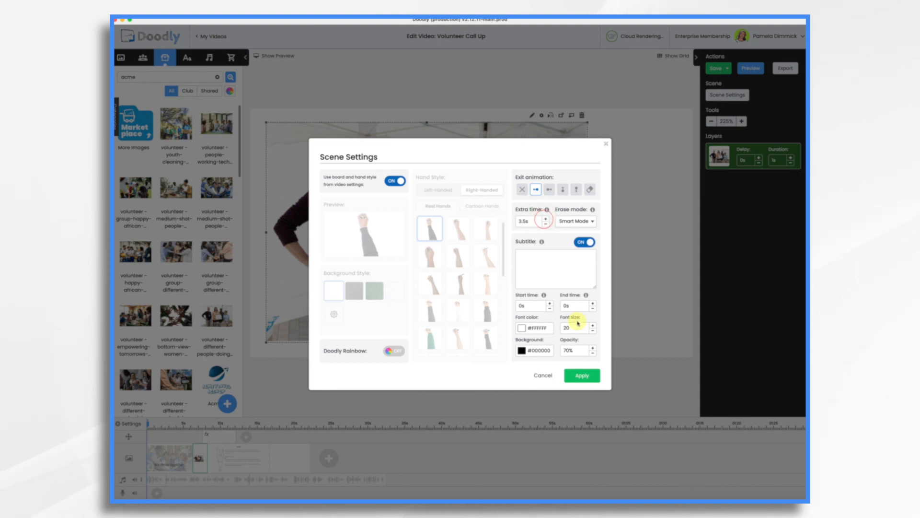
left_click(582, 376)
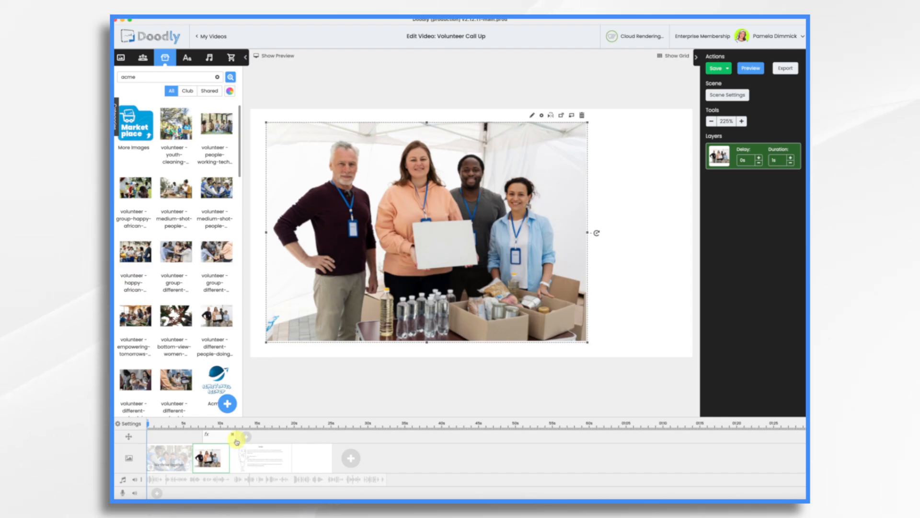
Shorten the pan and zoom effect and set its end frame to zoom in on the blank board.
left_click_drag(237, 438, 223, 437)
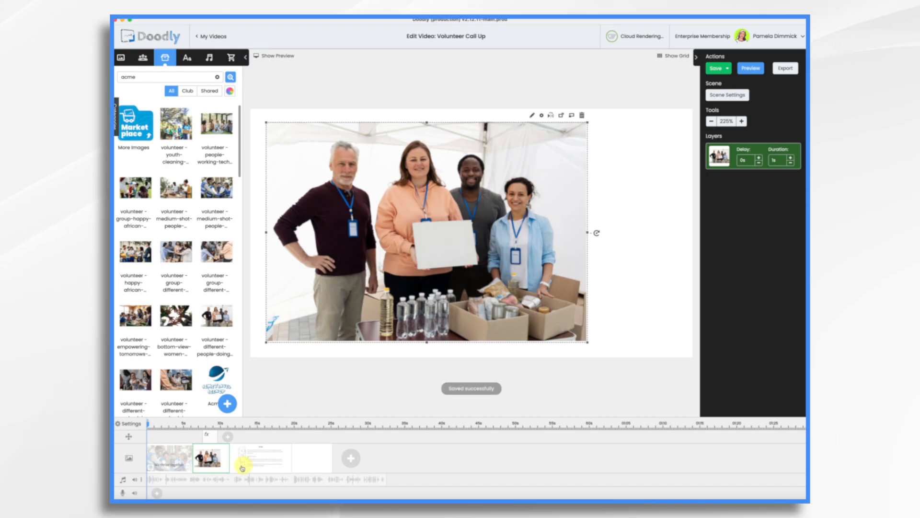
left_click(209, 437)
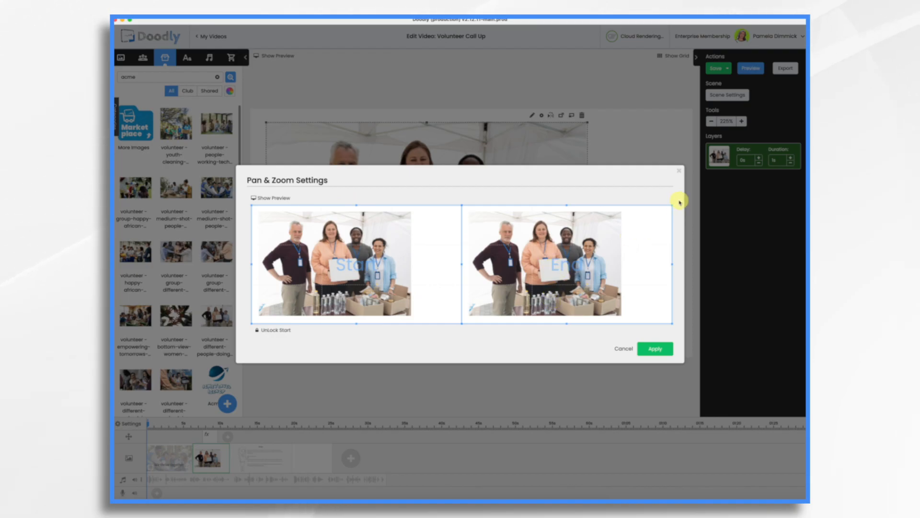
left_click_drag(665, 205, 560, 273)
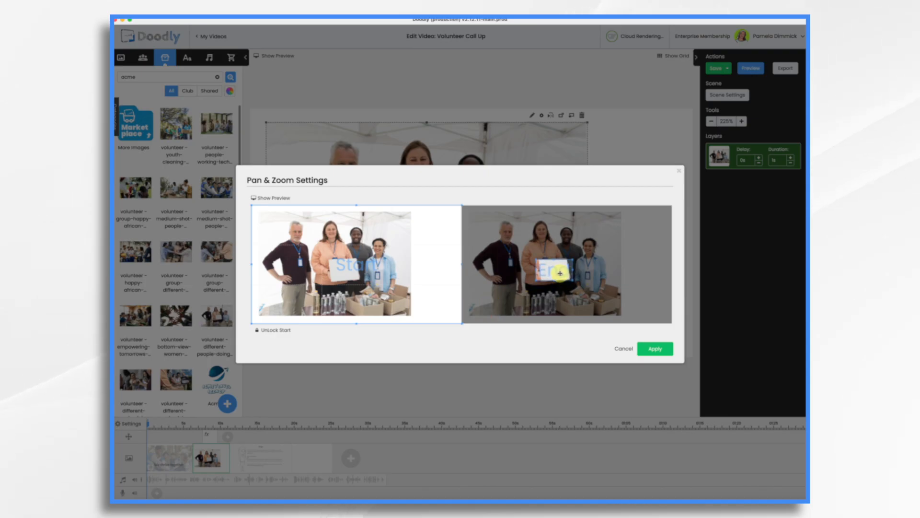
left_click(656, 349)
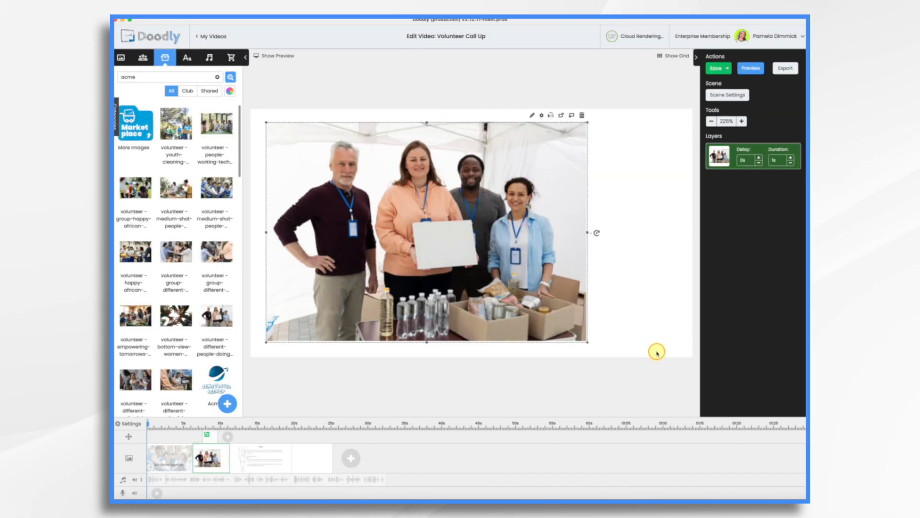
Preview the new photo scene with its pan and zoom.
left_click(279, 57)
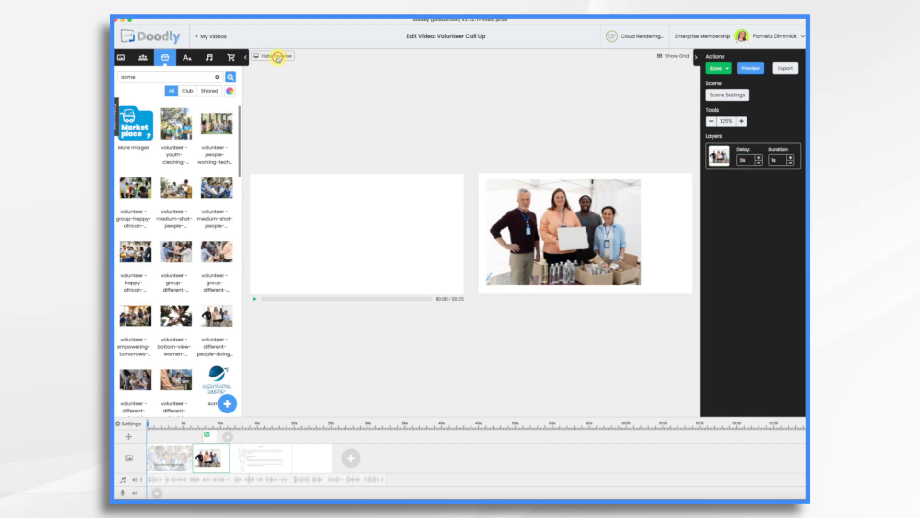
left_click(253, 299)
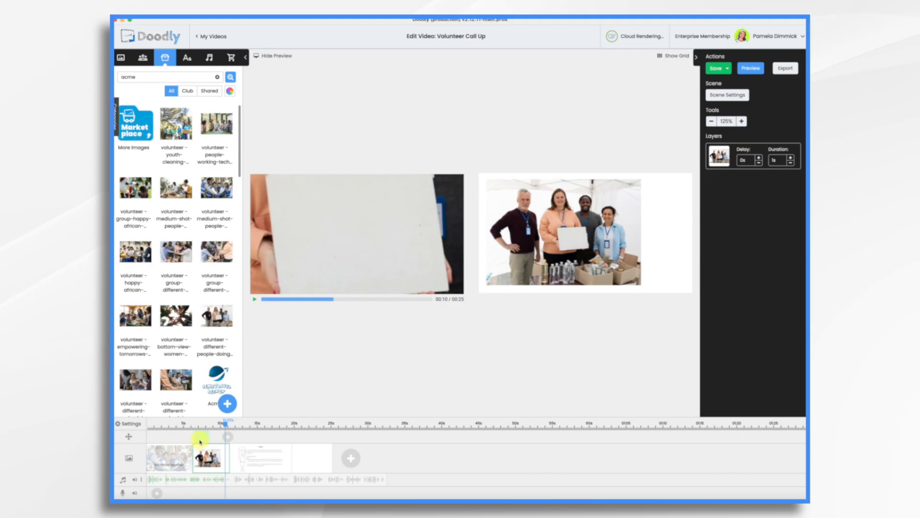
left_click_drag(233, 424, 192, 425)
left_click(194, 424)
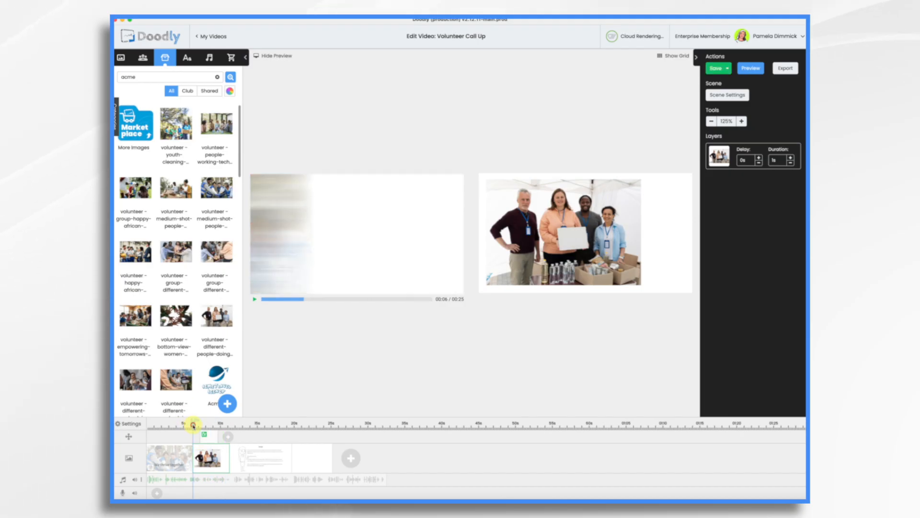
left_click(256, 300)
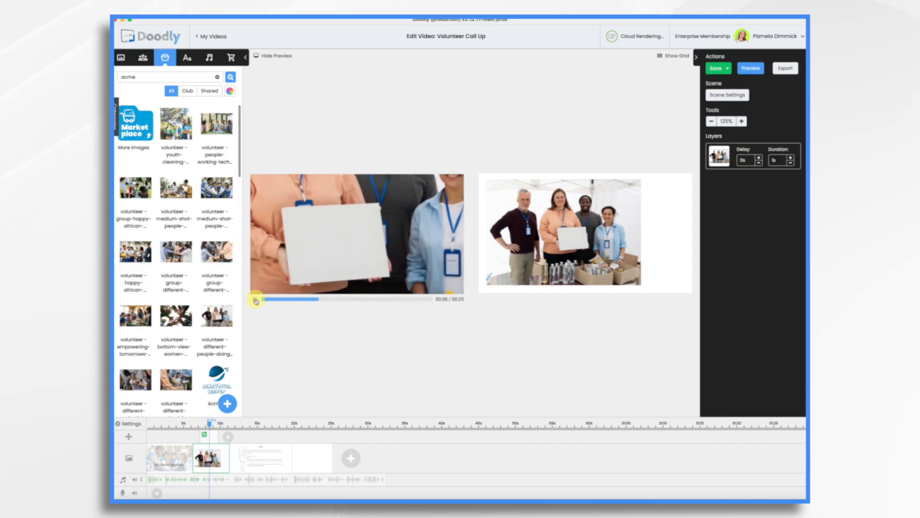
left_click(256, 300)
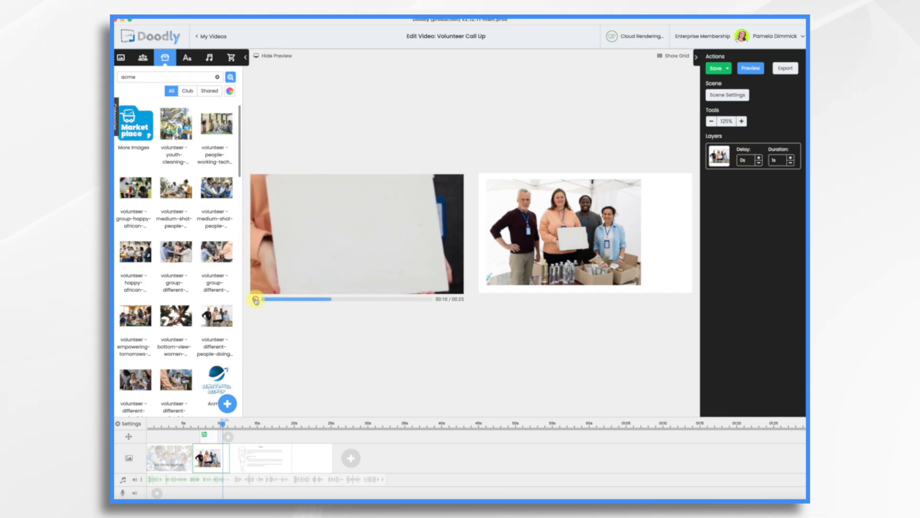
Add an Architects Daughter text layer reading "Students need mentors" over the photo.
left_click(188, 58)
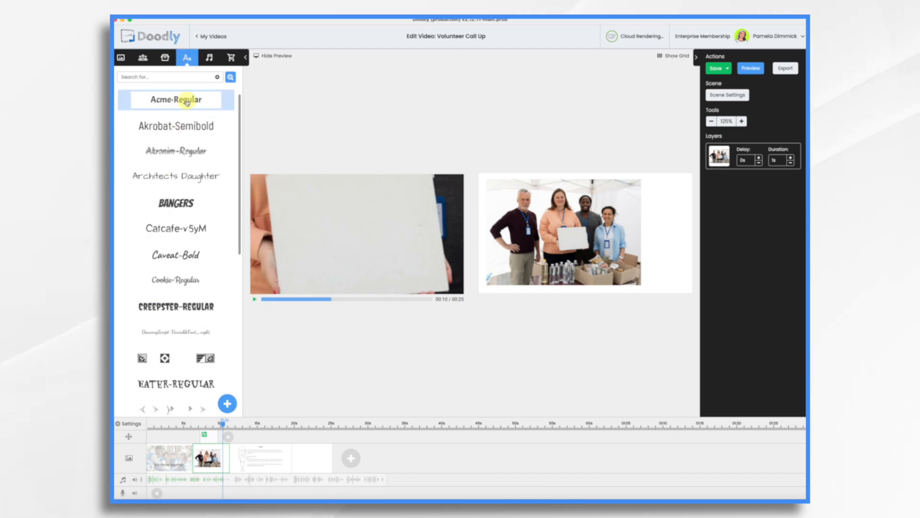
left_click_drag(187, 177, 595, 235)
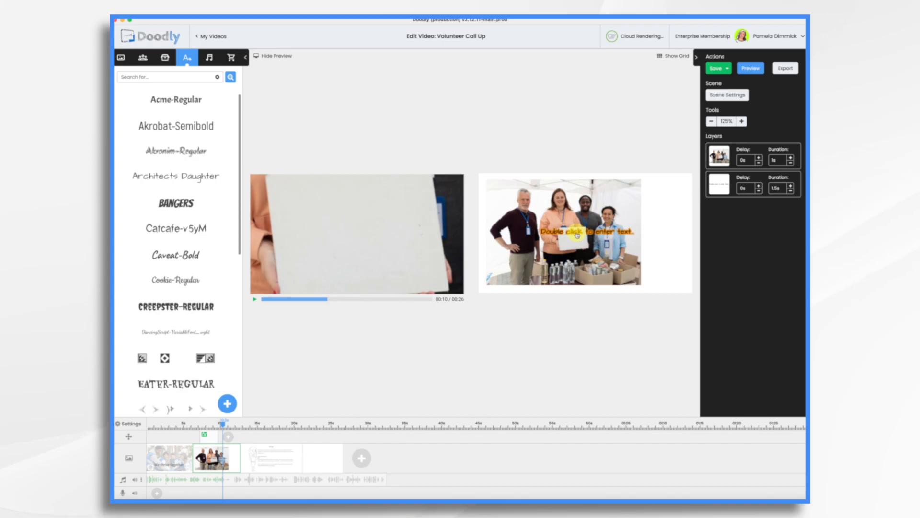
double_click(576, 233)
key("super+a")
type("Str")
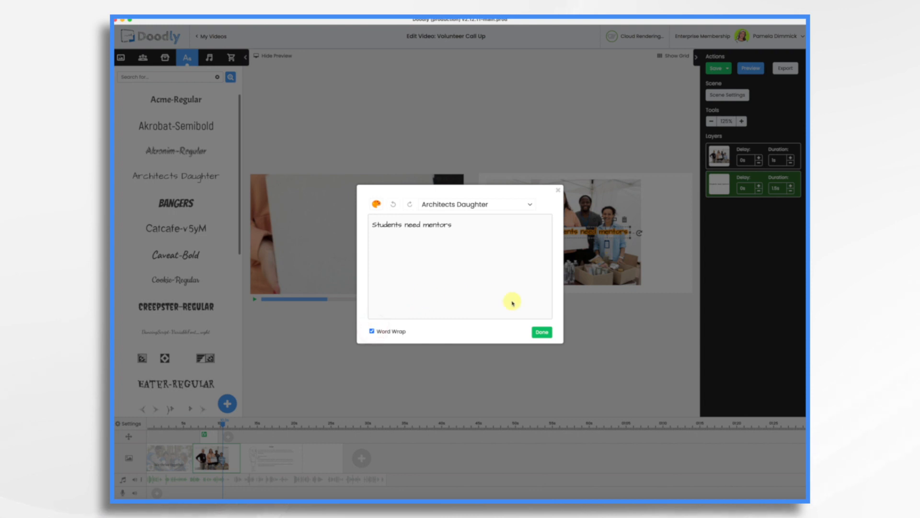
left_click(540, 333)
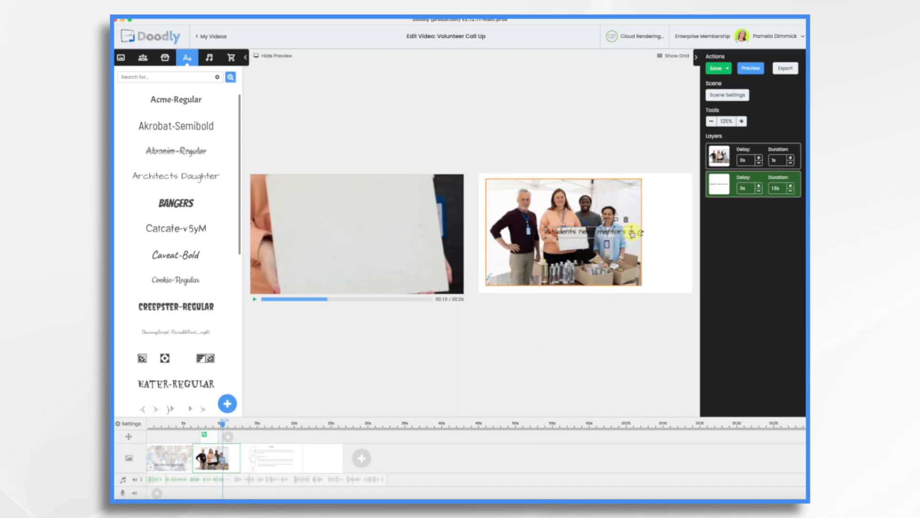
Reposition the "Students need mentors" text so it sits centered on the sign in the photo.
left_click_drag(579, 249, 577, 241)
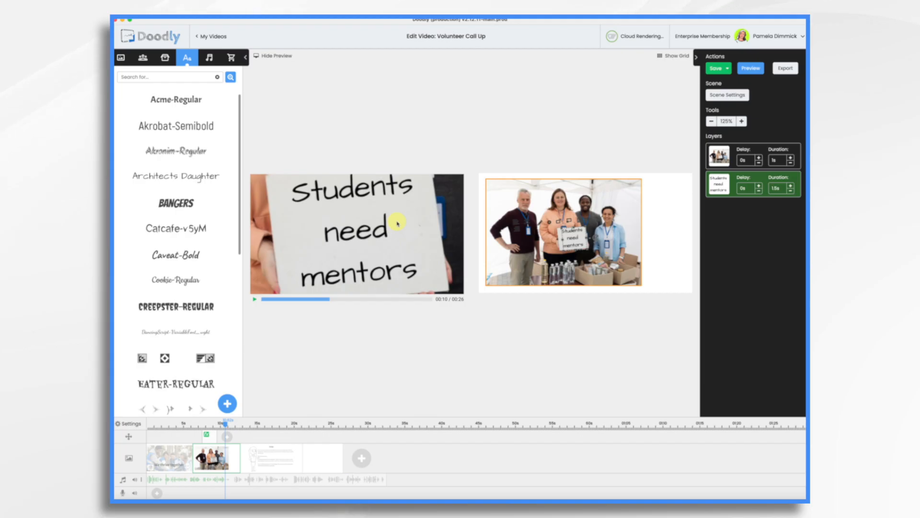
left_click(273, 56)
Add the volunteers planting a tree photo as an extra layer without replacing the image, shrinking it into a small inset over the sign.
left_click(165, 58)
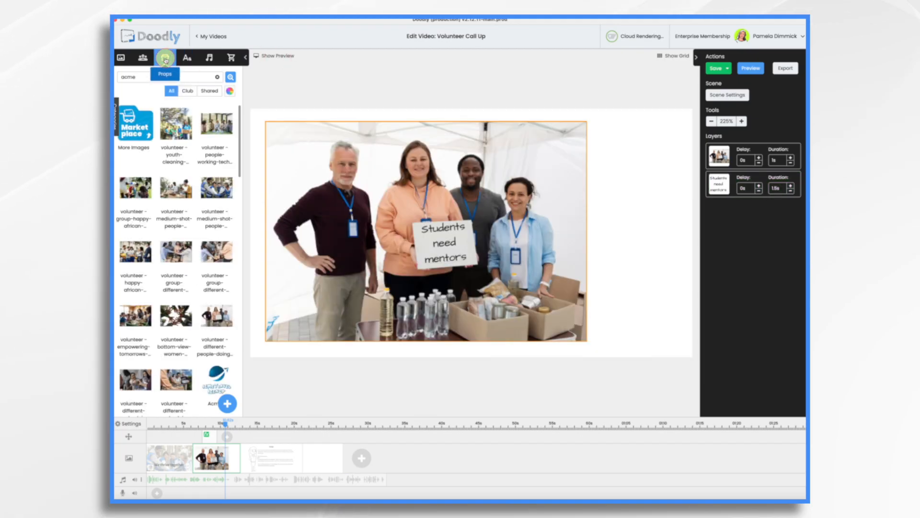
left_click(138, 190)
left_click_drag(137, 191, 431, 221)
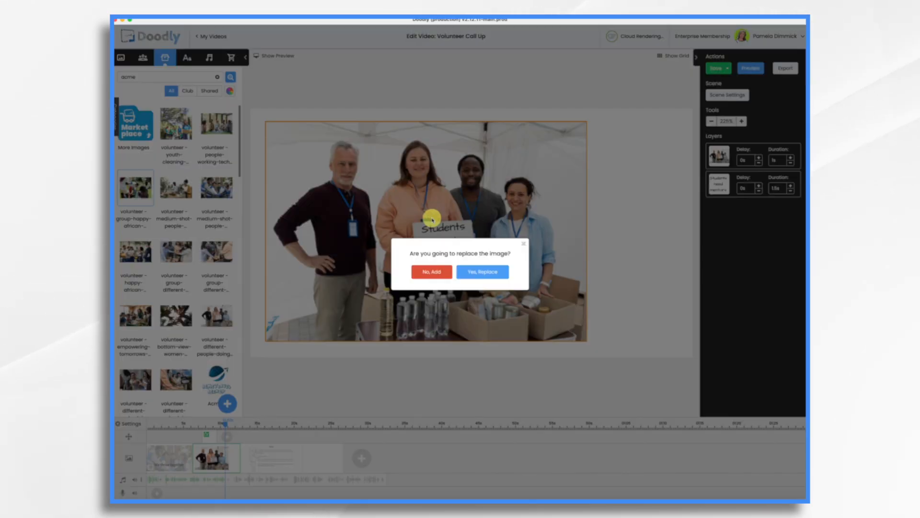
left_click(435, 274)
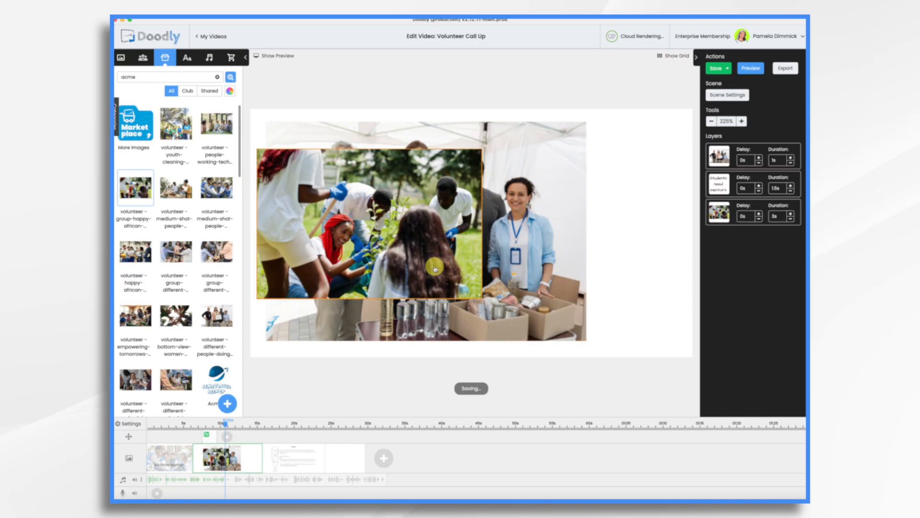
left_click_drag(387, 219, 451, 238)
left_click_drag(555, 315, 410, 219)
left_click_drag(368, 179, 441, 231)
left_click_drag(402, 271, 405, 270)
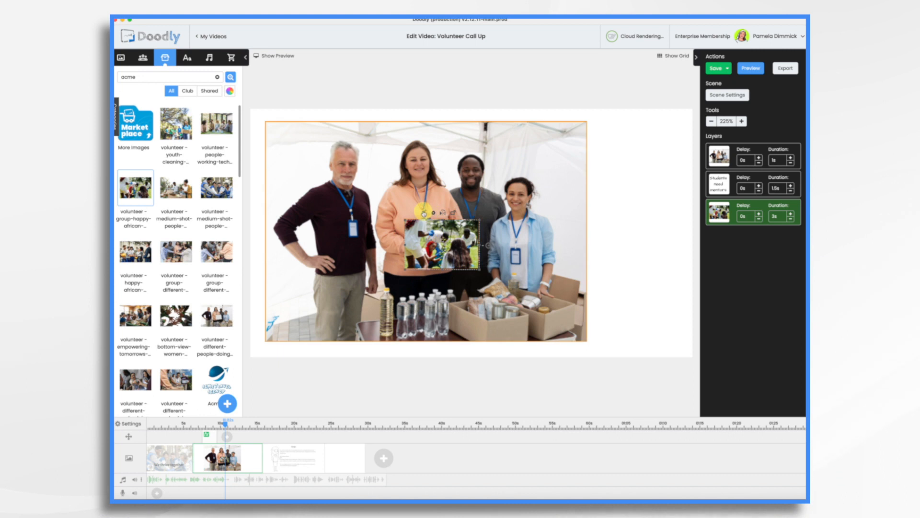
Change the inset photo's reveal mode to Fade and save the asset.
left_click(424, 213)
left_click(784, 225)
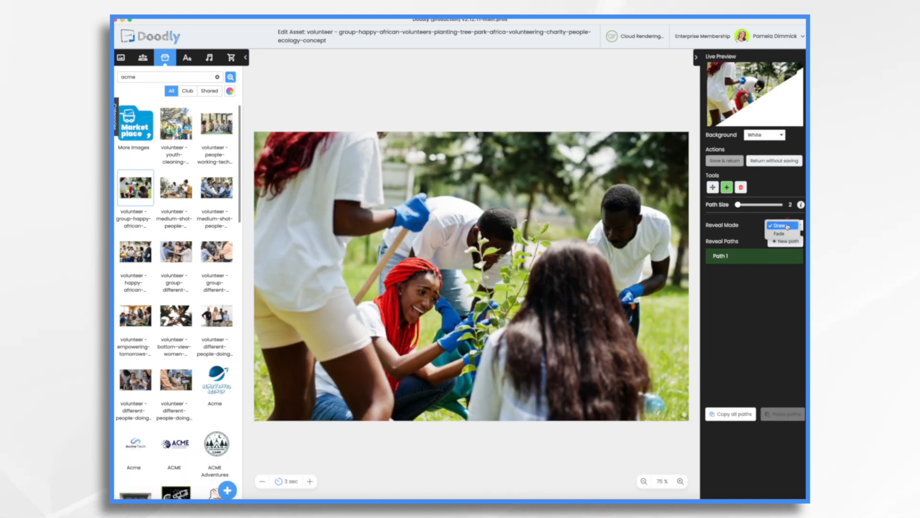
left_click(779, 233)
left_click(736, 163)
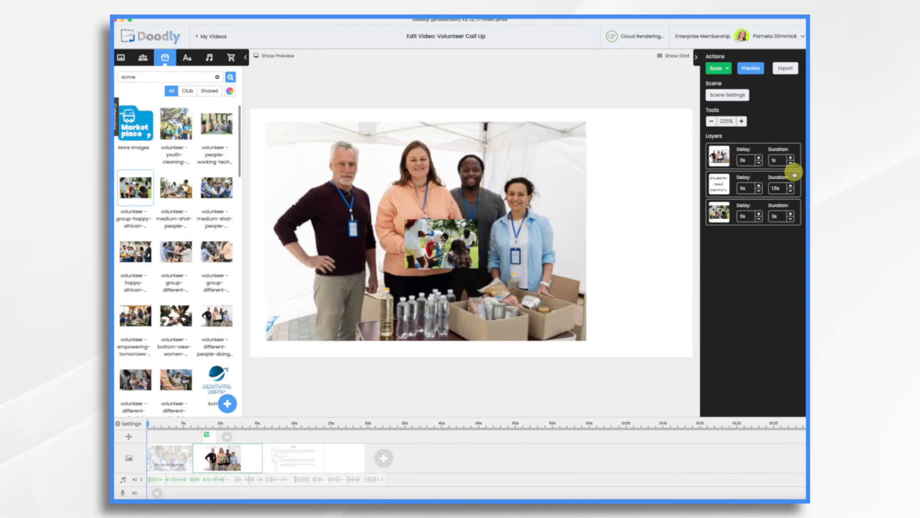
Set the inset photo layer's duration to 0.5s.
left_click(790, 220)
left_click(790, 220)
left_click(790, 220)
left_click(790, 220)
left_click(790, 220)
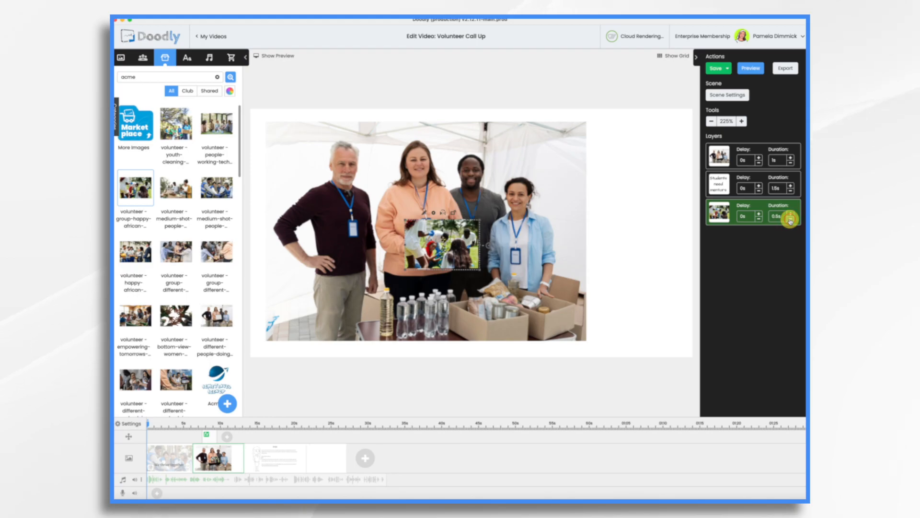
Preview the photo scene with the new inset image.
left_click(264, 57)
left_click(253, 301)
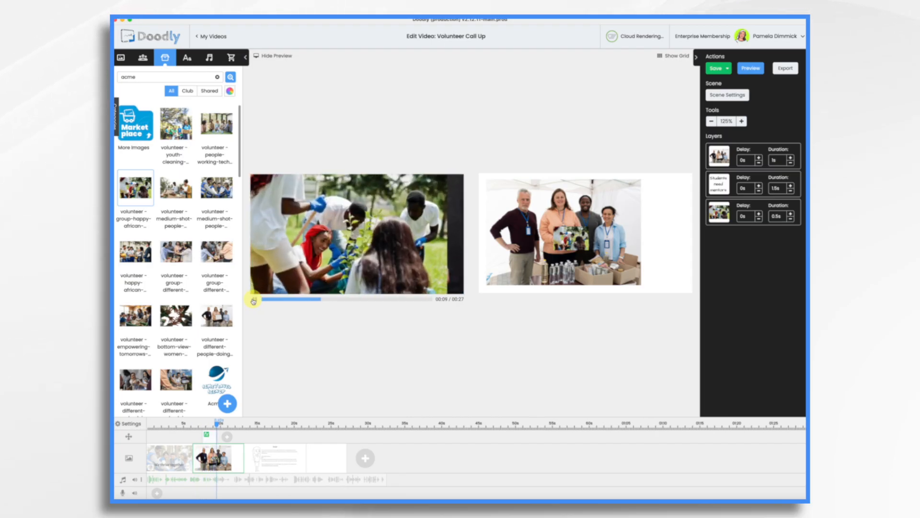
left_click(254, 301)
Insert a blank scene before the script scene and set its pan and zoom start and end frames.
left_click(274, 453)
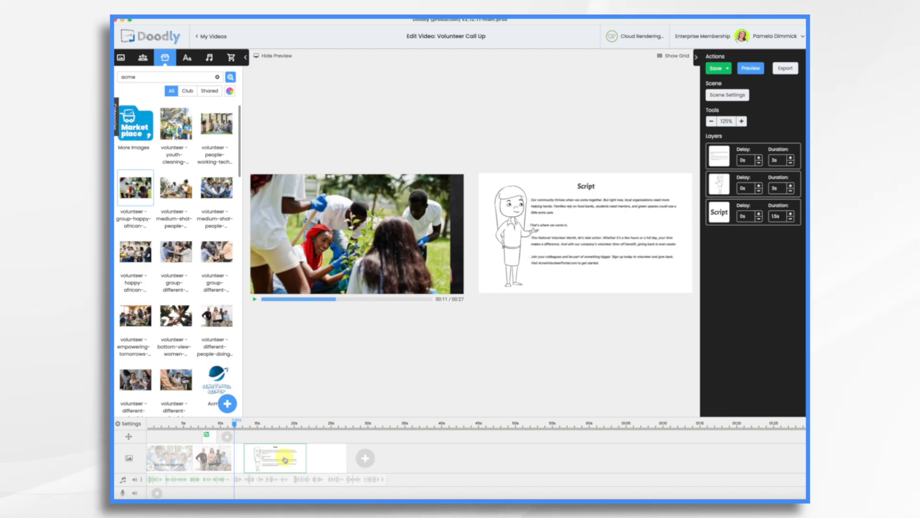
left_click_drag(336, 459, 297, 458)
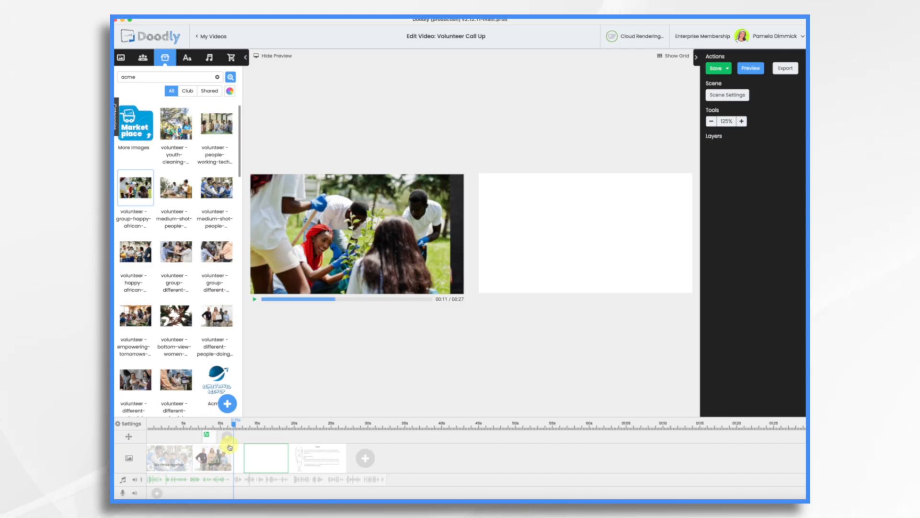
mouse_move(232, 435)
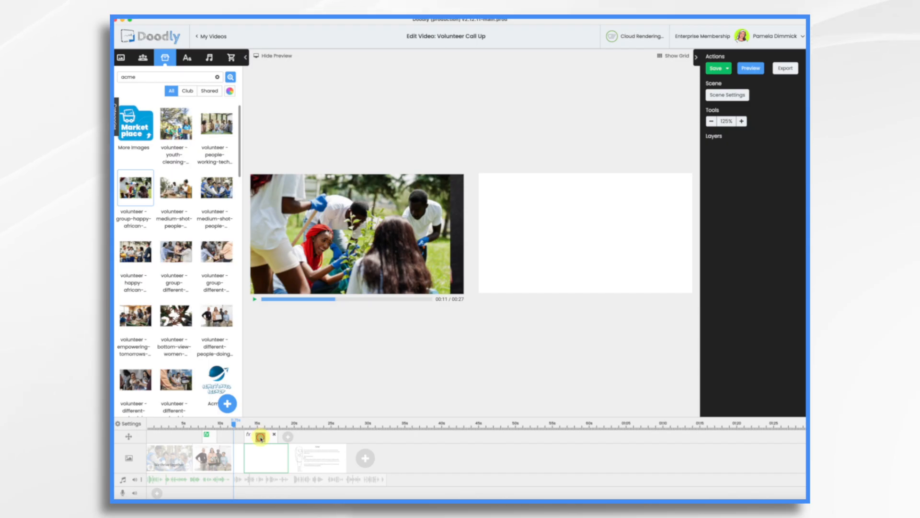
left_click(260, 437)
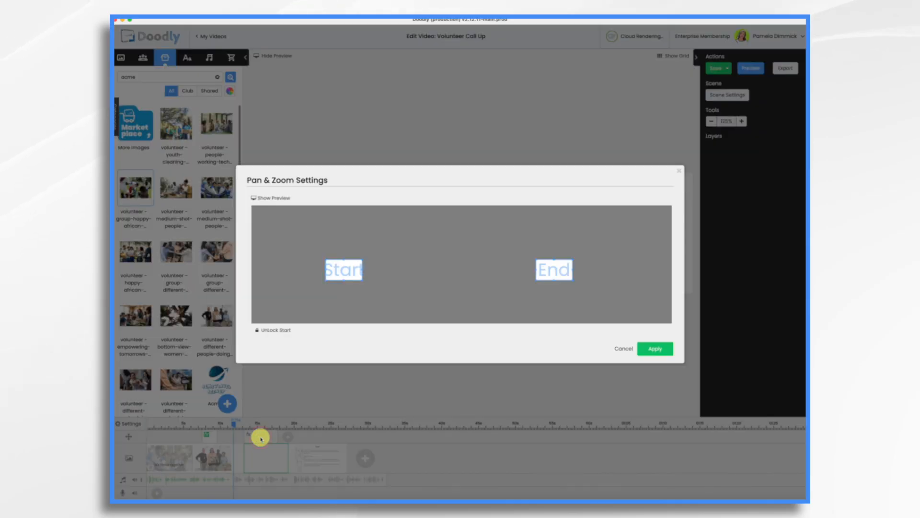
left_click(267, 330)
left_click_drag(345, 265, 465, 319)
left_click_drag(562, 267, 695, 296)
left_click(660, 350)
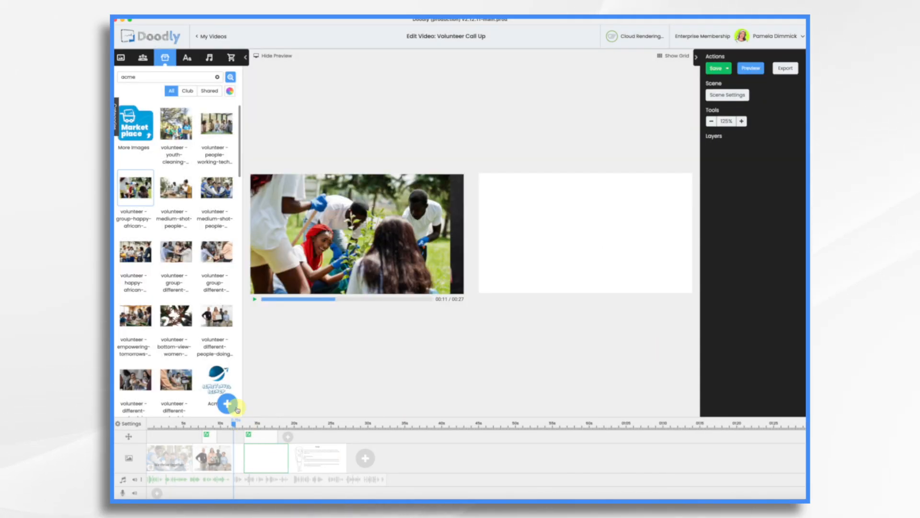
Add the hands-in-a-circle volunteer photo to the new scene and copy the ACME logo from the title scene onto its center.
left_click_drag(175, 316, 551, 257)
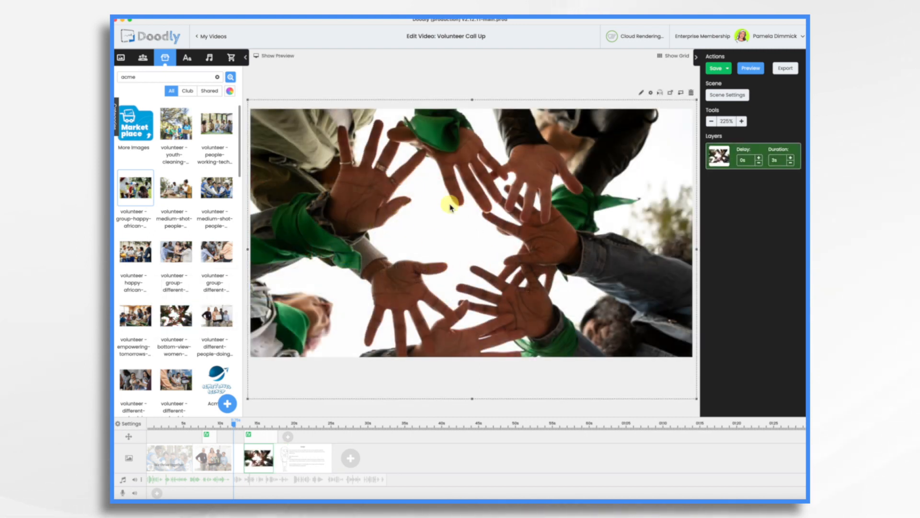
left_click(175, 456)
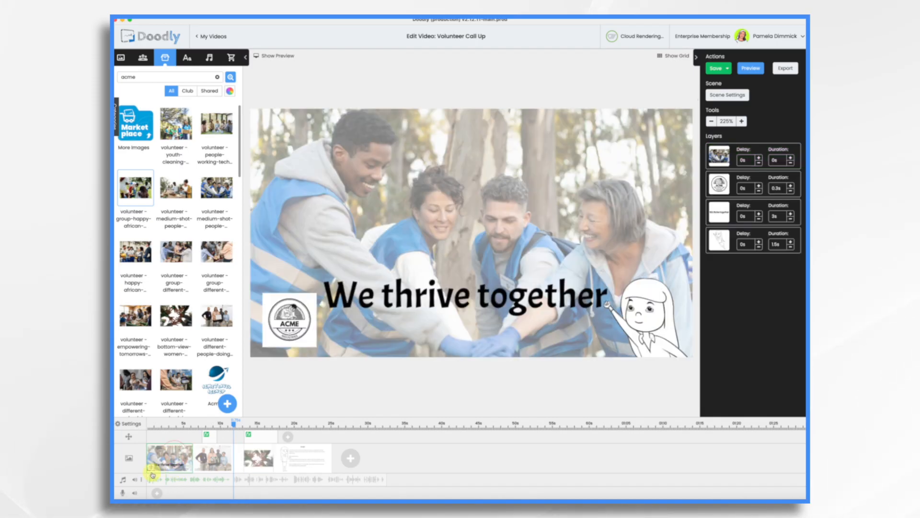
key("ctrl+v")
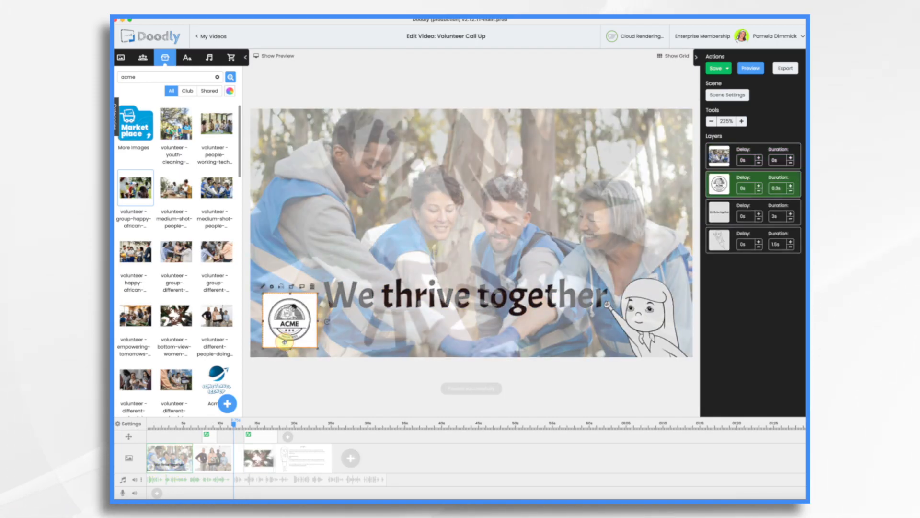
left_click_drag(266, 324, 428, 235)
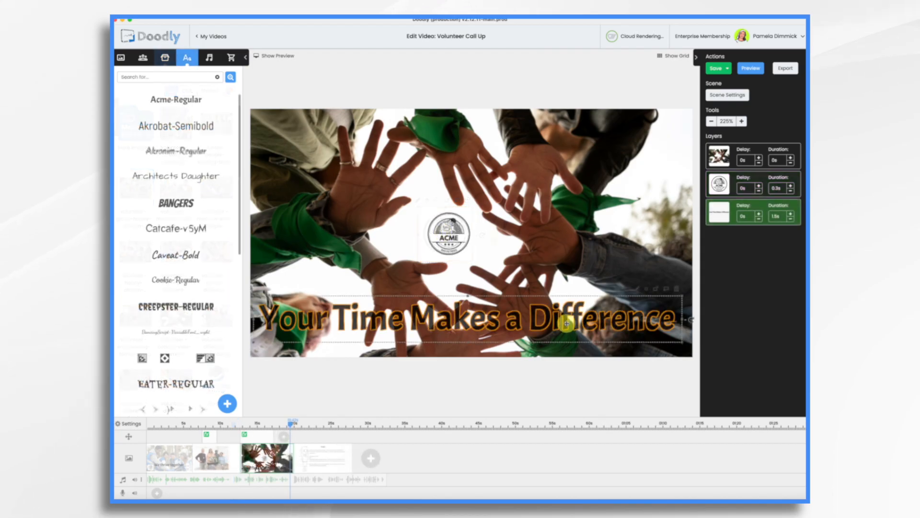
Place the "Your Time Makes a Difference" caption along the bottom and color it green #417505.
left_click_drag(567, 324, 571, 325)
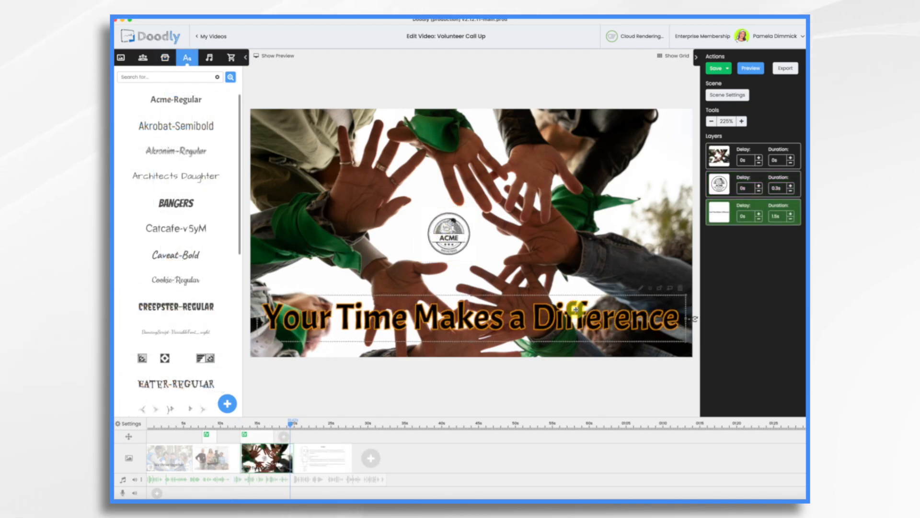
left_click(650, 289)
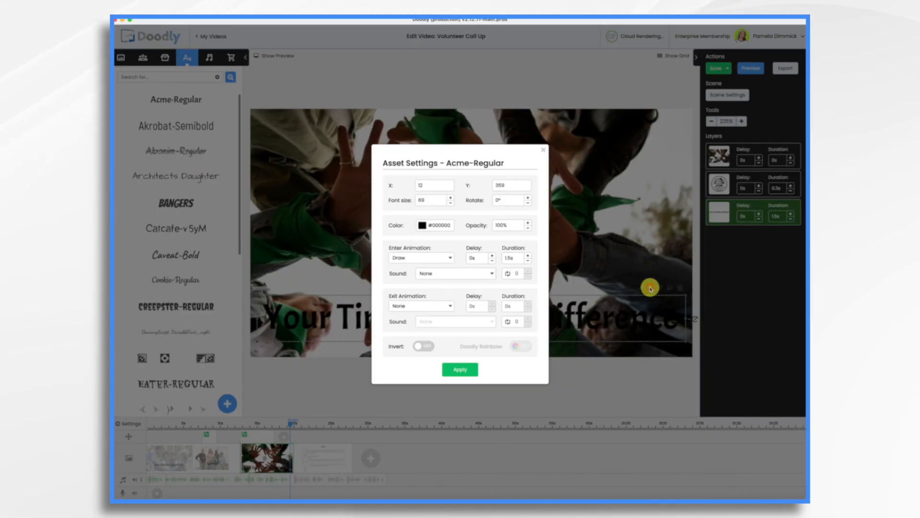
left_click(422, 226)
left_click(423, 326)
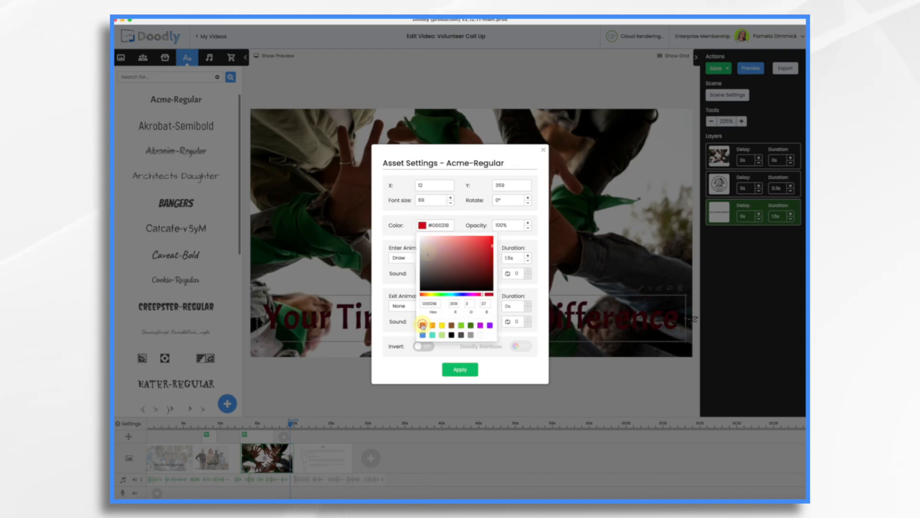
left_click(471, 326)
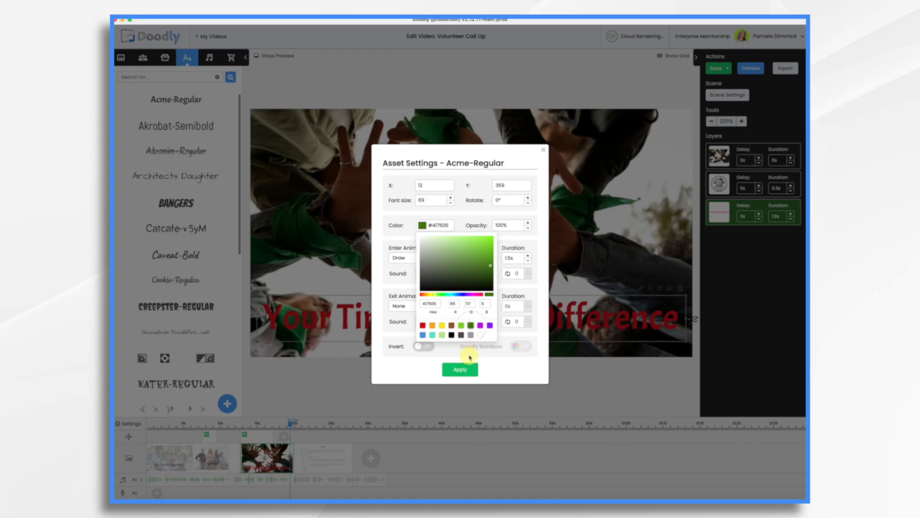
left_click(469, 370)
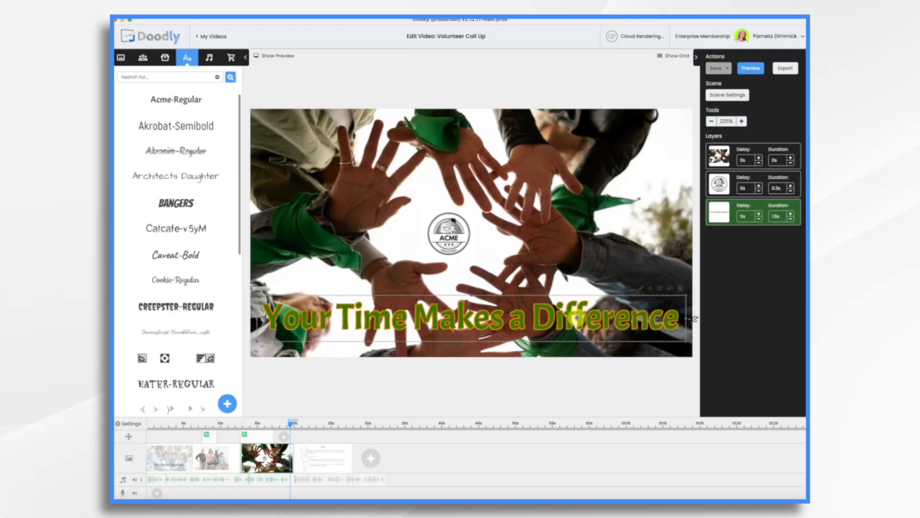
Paste a duplicate of the caption and change the original caption's color to black #000000.
key("super+v")
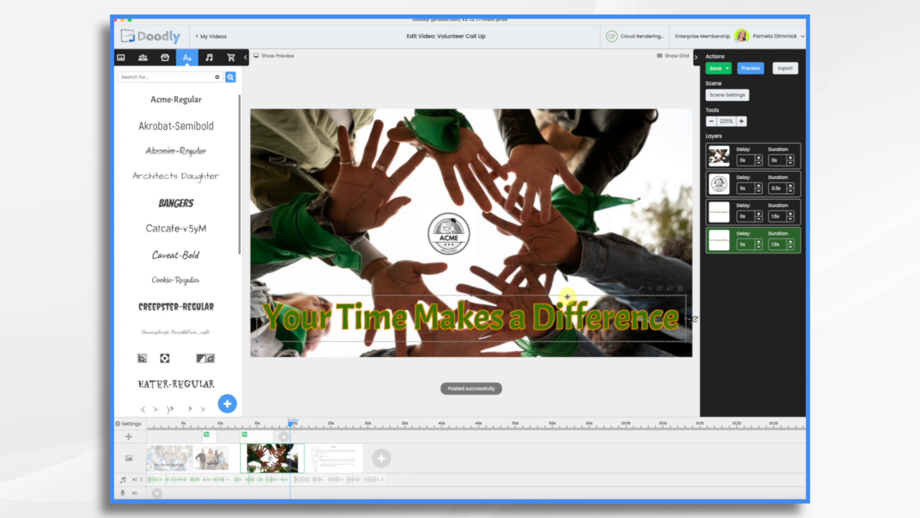
left_click_drag(548, 317, 546, 319)
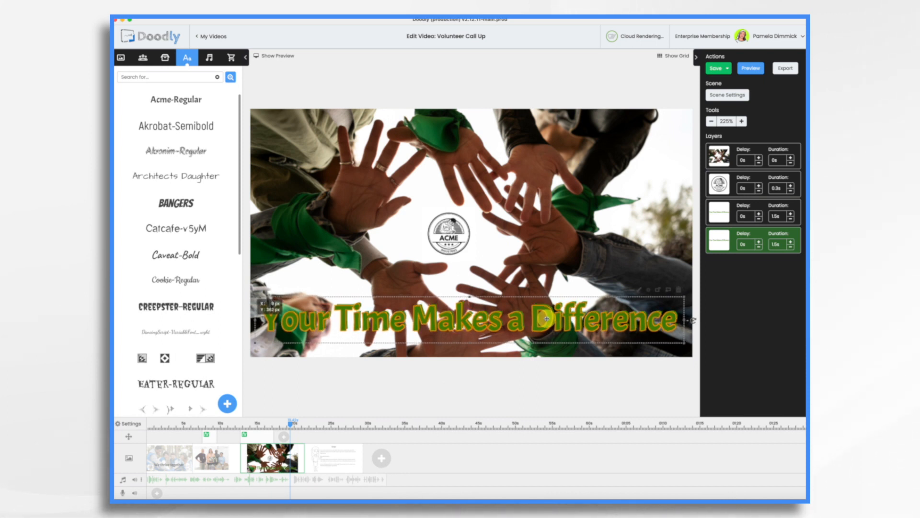
left_click(729, 214)
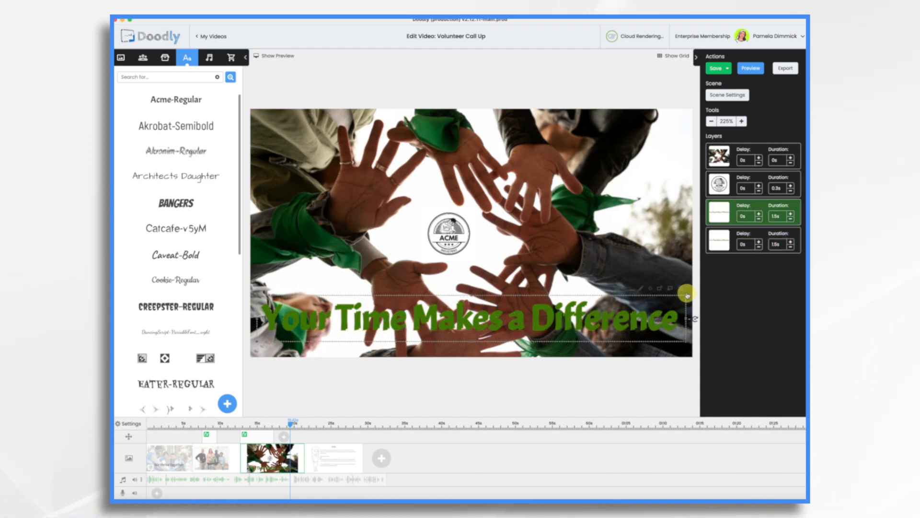
left_click(651, 289)
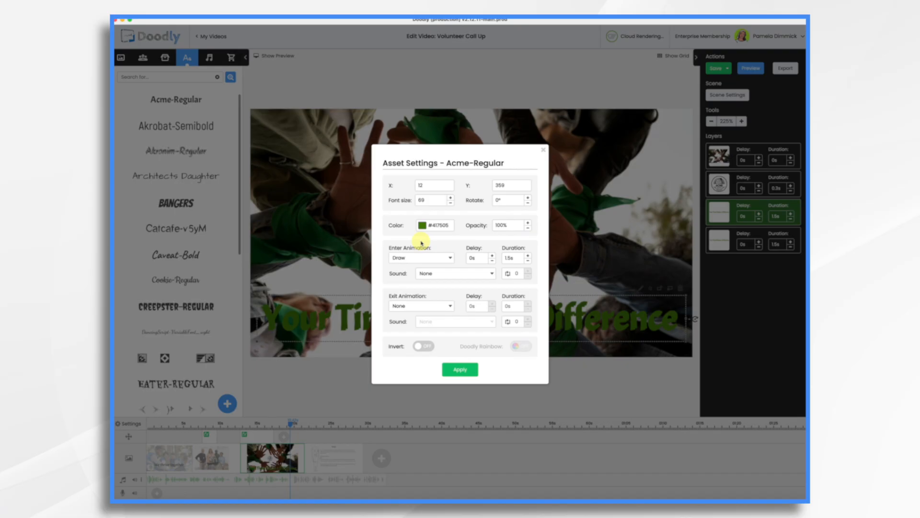
left_click(421, 225)
left_click(447, 326)
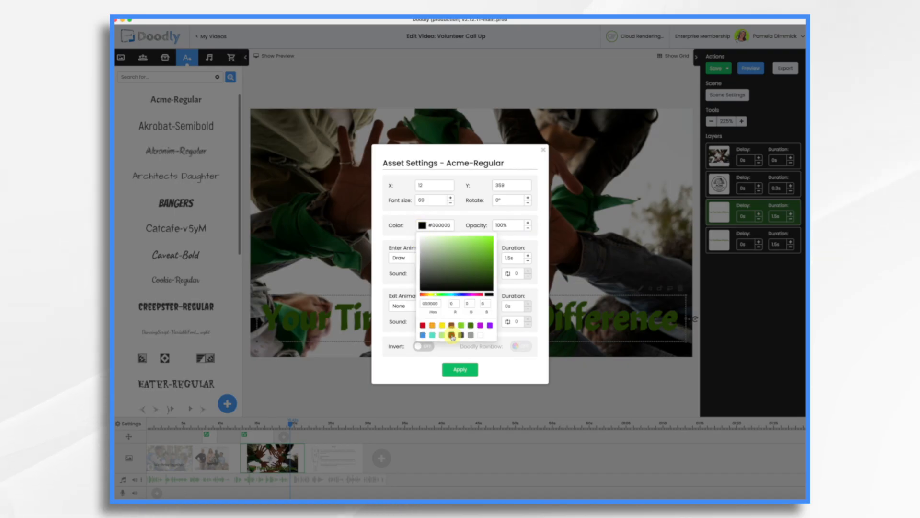
left_click(460, 369)
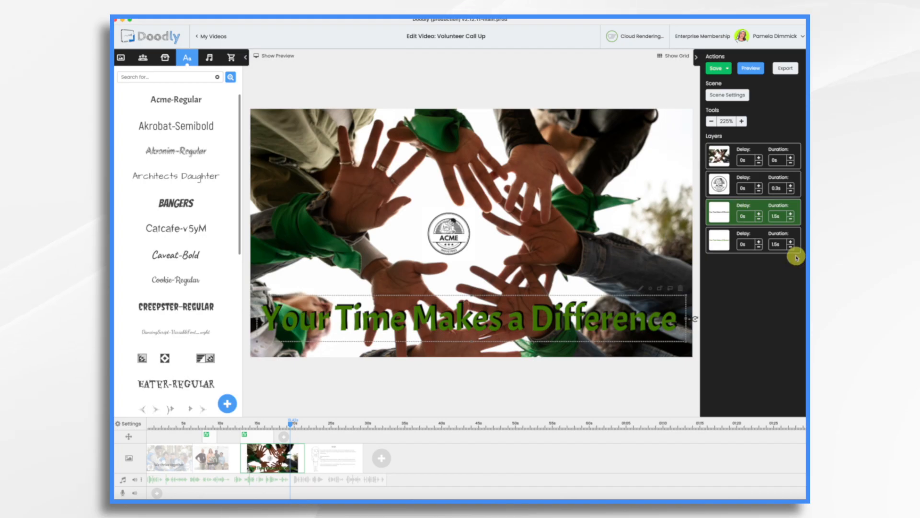
Adjust the black caption's timing and set the green caption's duration to 2s.
left_click(602, 319)
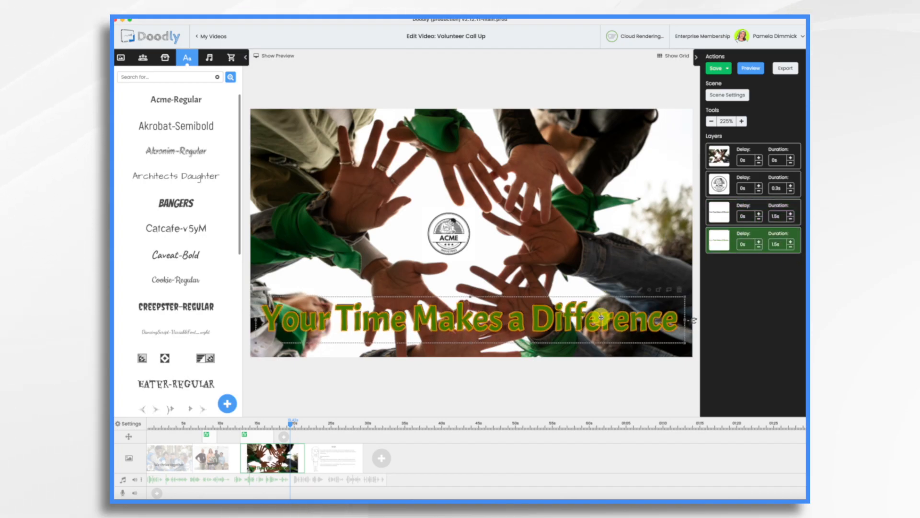
left_click(779, 216)
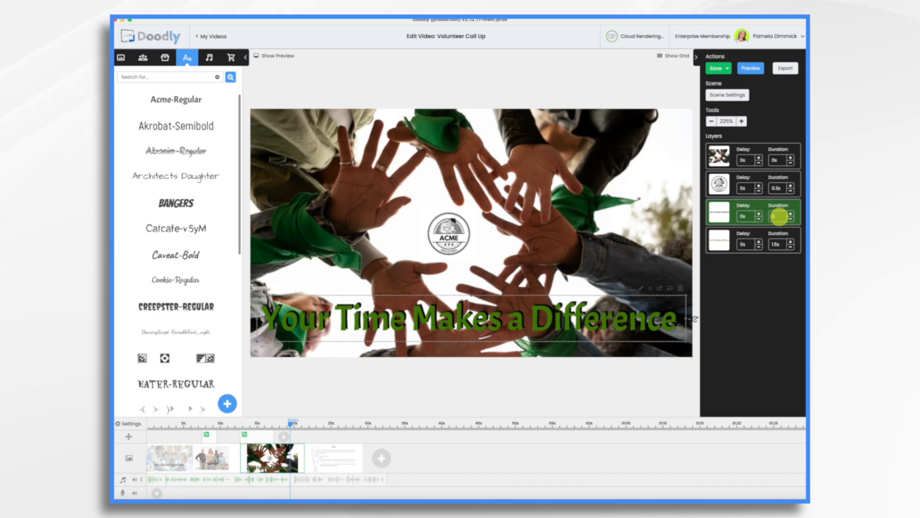
key("Return")
left_click(791, 242)
left_click(791, 242)
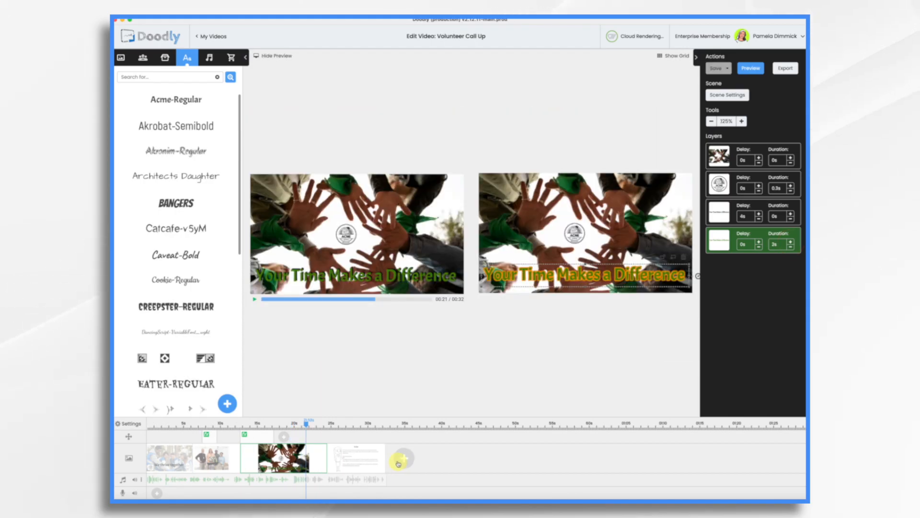
Add a new scene and move it ahead of the script scene.
left_click(407, 461)
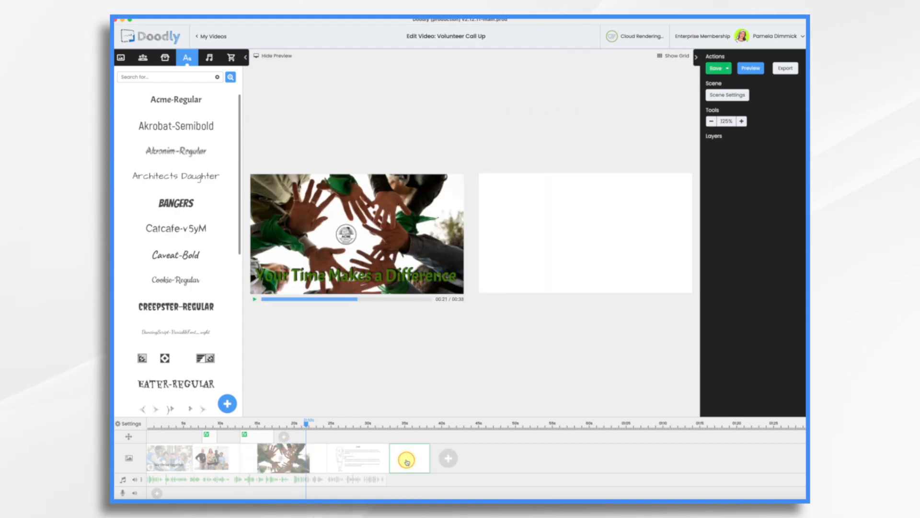
left_click_drag(415, 462, 352, 462)
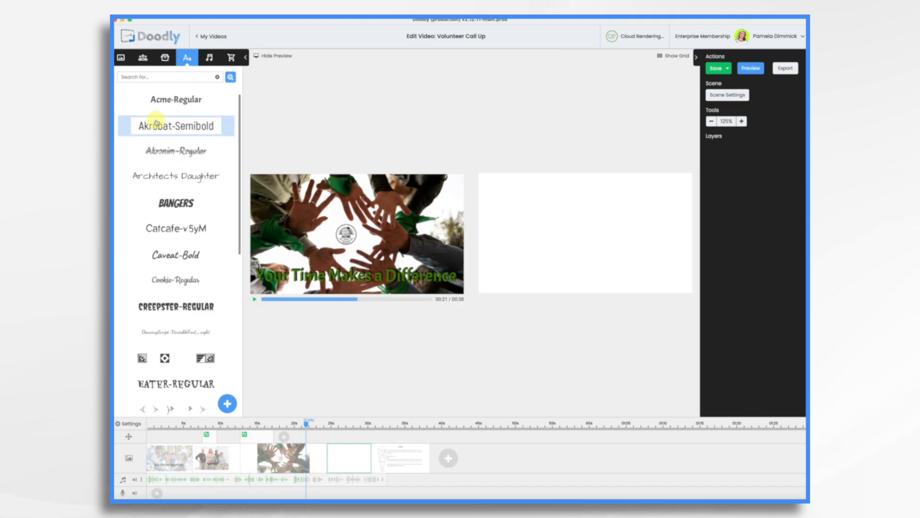
Paste the volunteers group photo into the new empty scene and resize and position it to fill the frame.
left_click(227, 454)
left_click(519, 192)
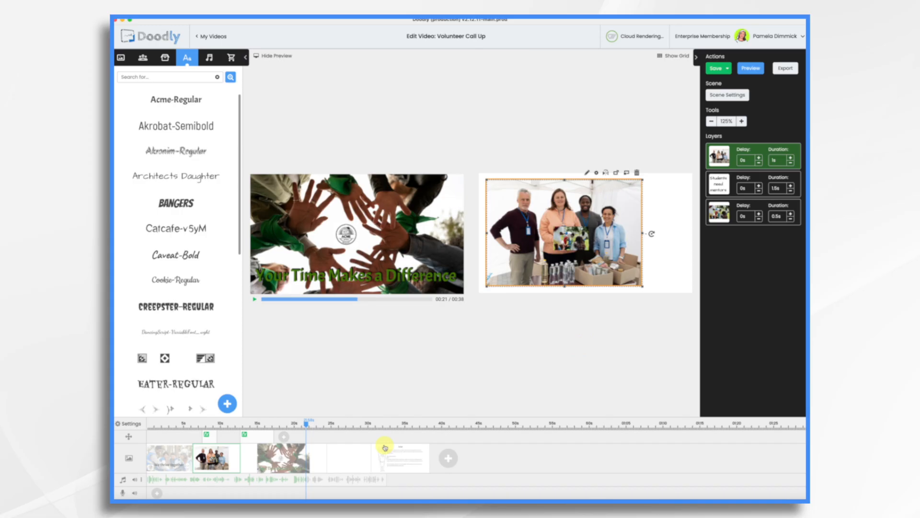
left_click(358, 464)
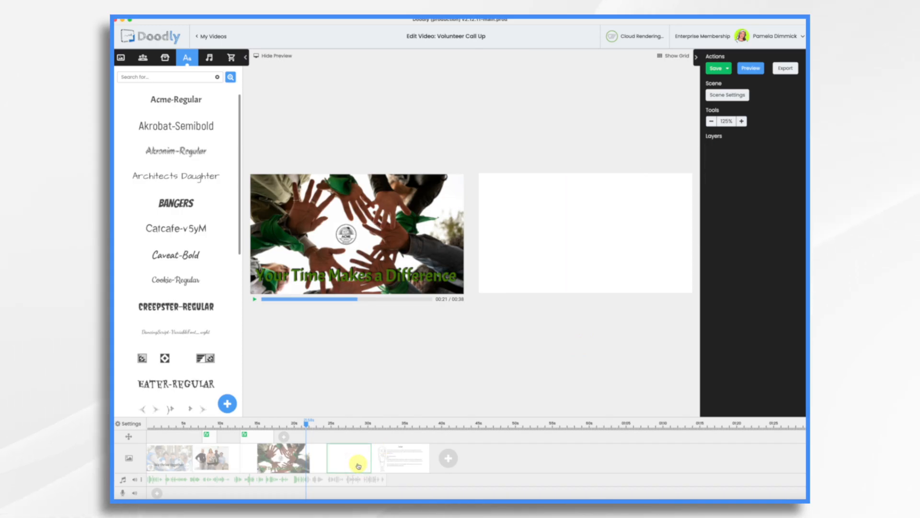
key("super+v")
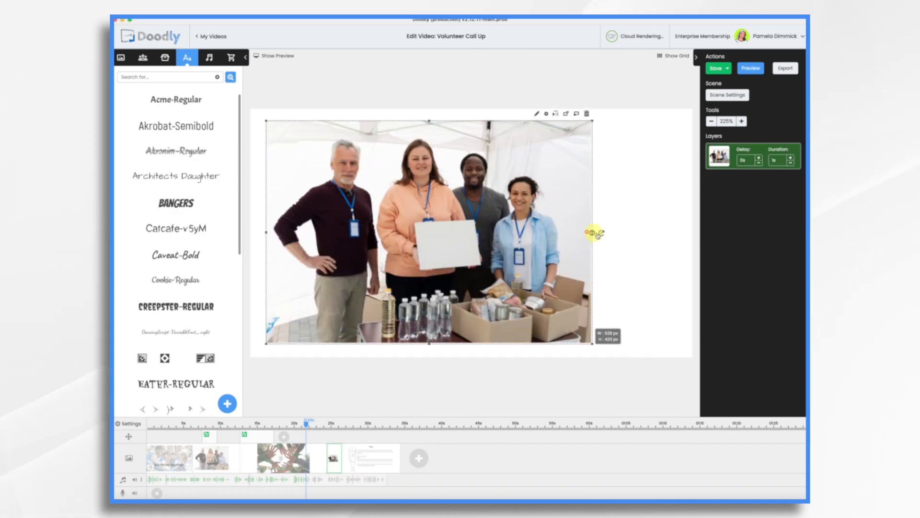
left_click_drag(594, 233, 699, 233)
left_click_drag(266, 233, 242, 233)
left_click_drag(431, 250, 432, 268)
left_click_drag(470, 407, 595, 407)
left_click(369, 457)
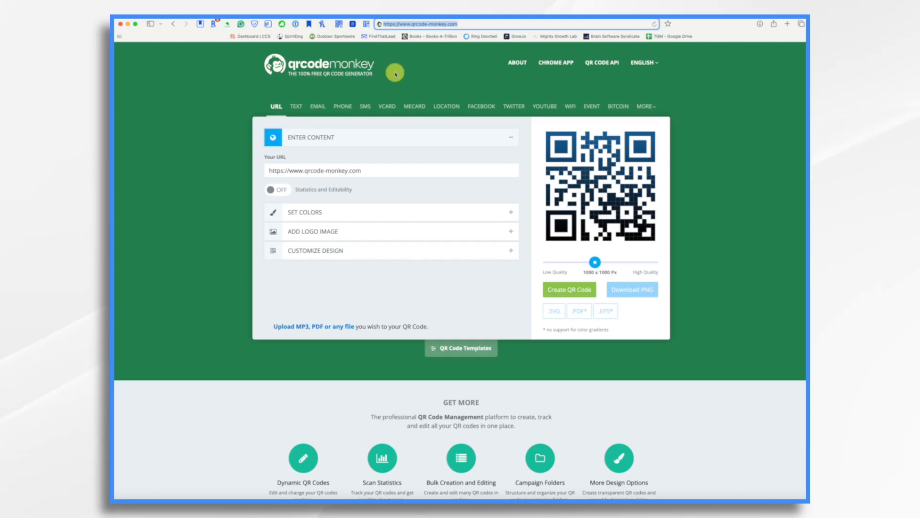
left_click(305, 135)
left_click(304, 136)
left_click(359, 170)
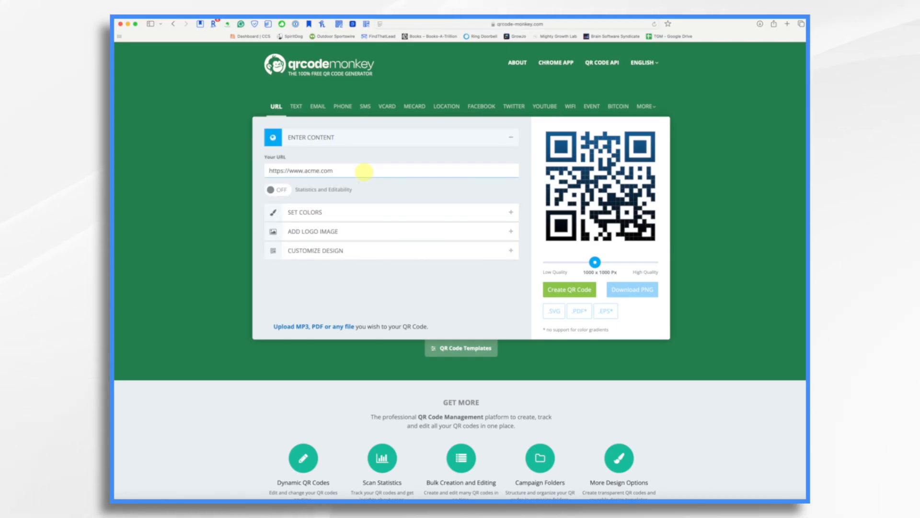
type("volunteerportal")
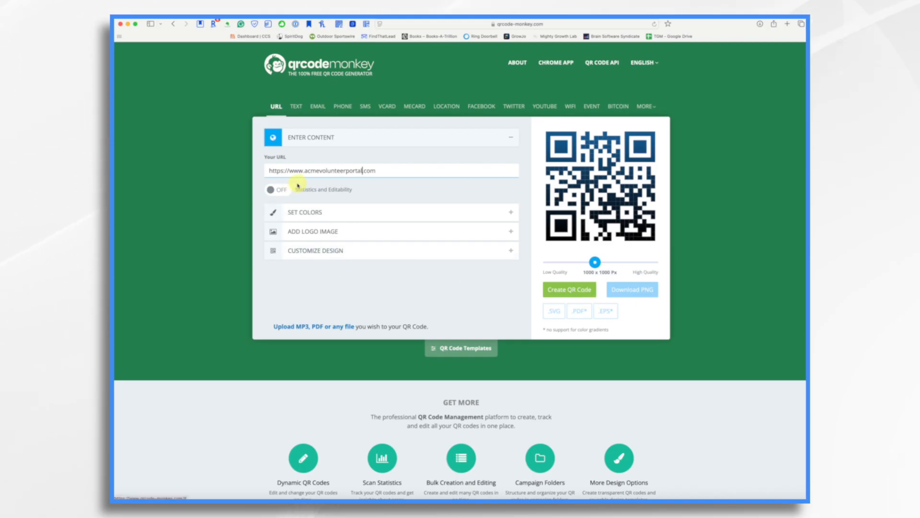
left_click(561, 291)
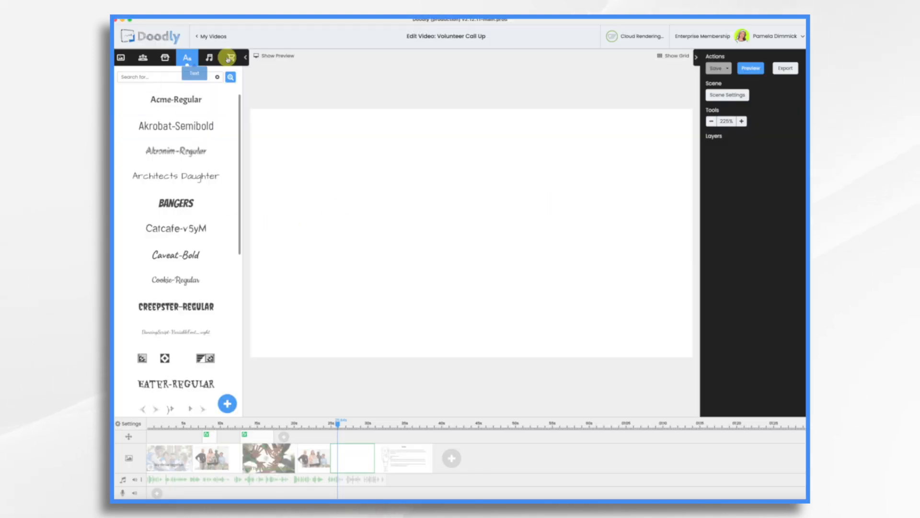
Upload qr-code.png as a new prop and place it enlarged at the centre of the new scene.
left_click(165, 57)
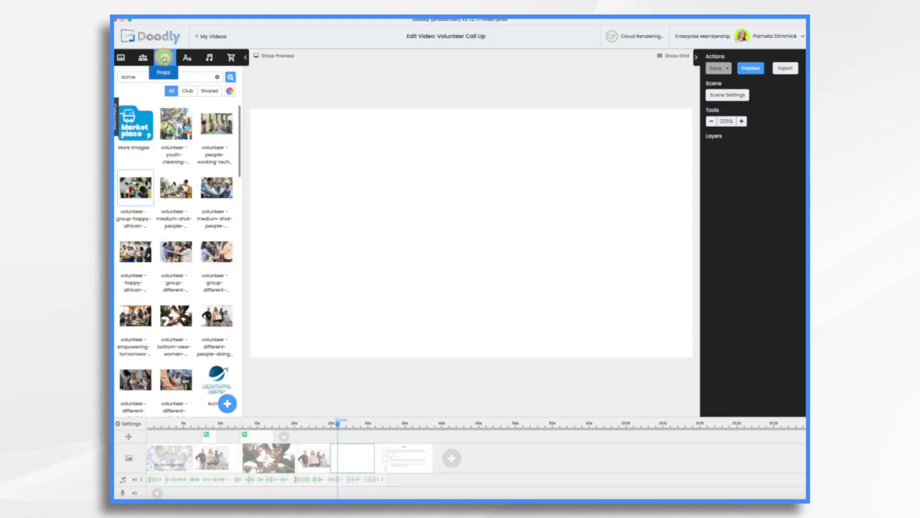
left_click(226, 404)
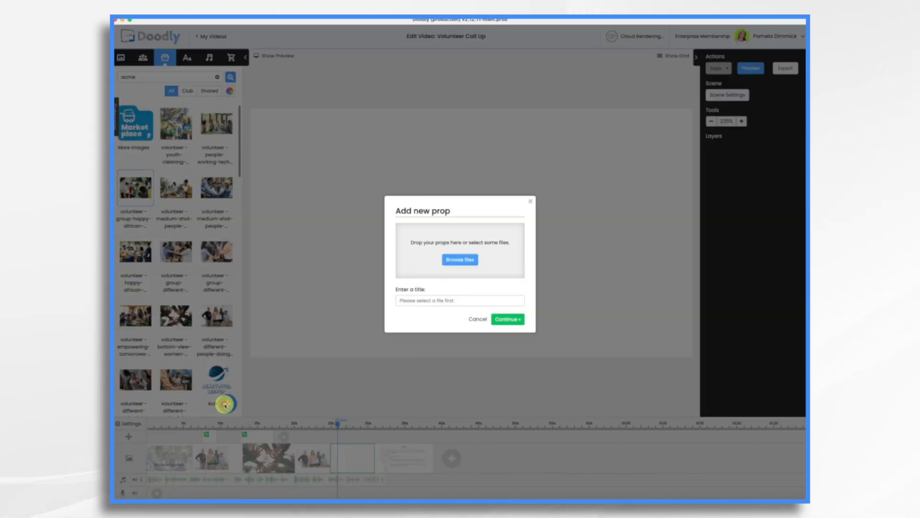
left_click(456, 263)
scroll(384, 264, "down", 2)
left_click(402, 310)
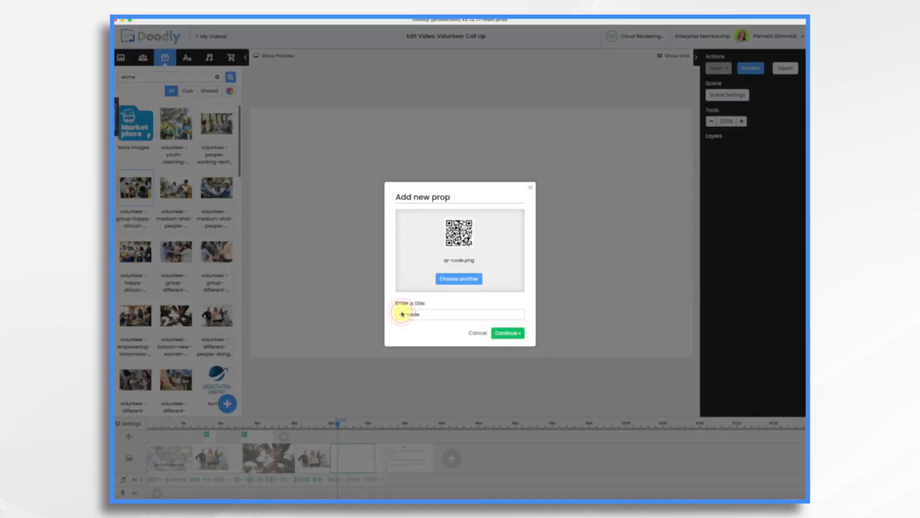
left_click(506, 332)
left_click_drag(471, 212, 462, 206)
left_click_drag(533, 279, 578, 319)
left_click_drag(495, 225, 483, 214)
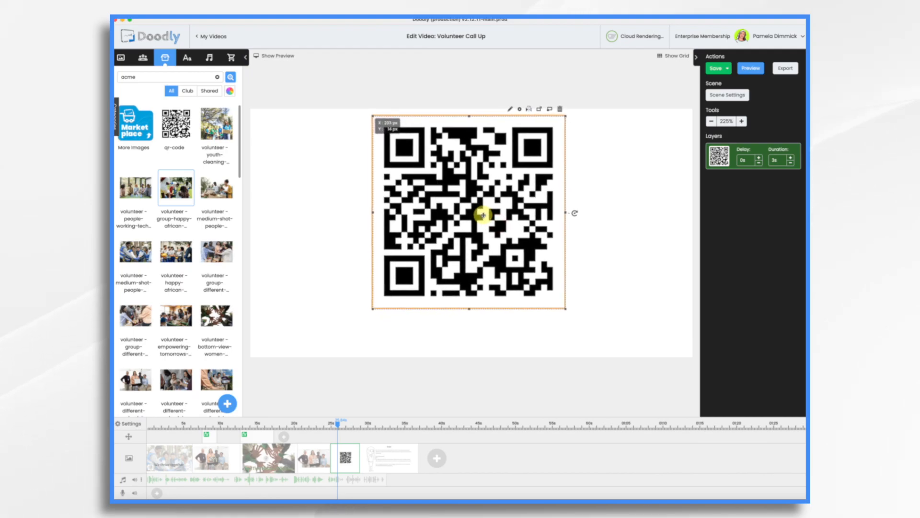
Add a text line beneath the QR code and position a curved arrow prop pointing at it.
left_click(595, 261)
left_click(187, 58)
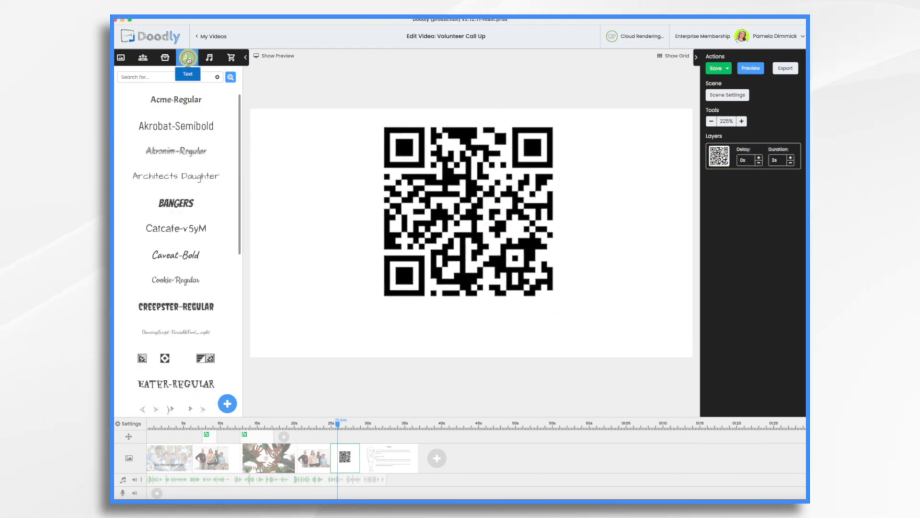
left_click_drag(181, 102, 475, 332)
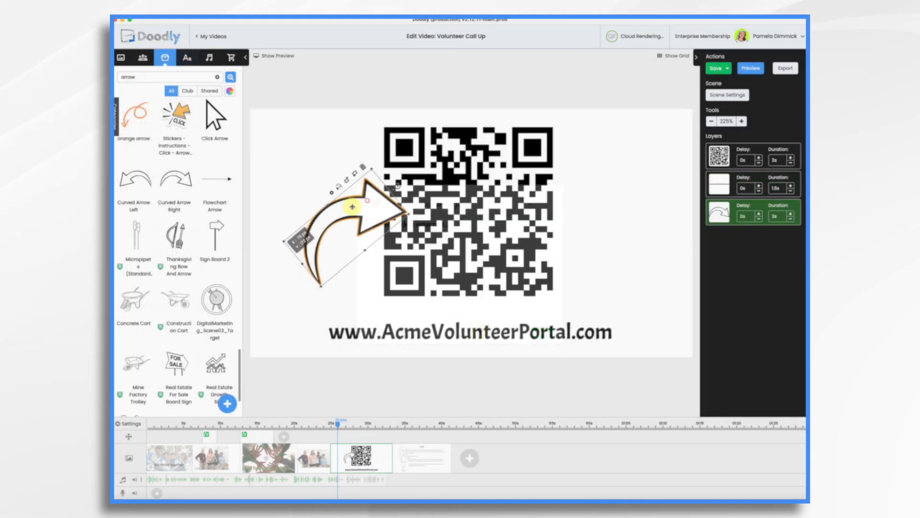
left_click_drag(354, 200, 321, 271)
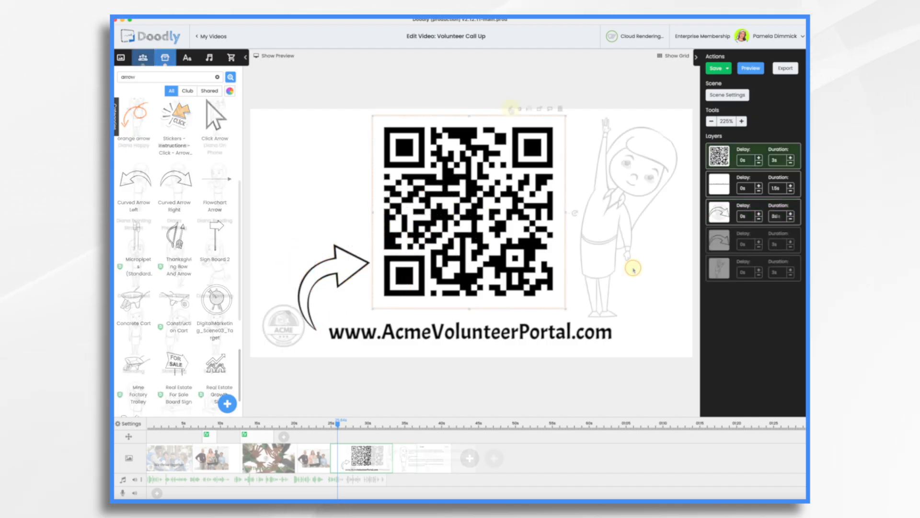
Edit the QR code asset, set its reveal mode to Fade, and save and return.
left_click(510, 108)
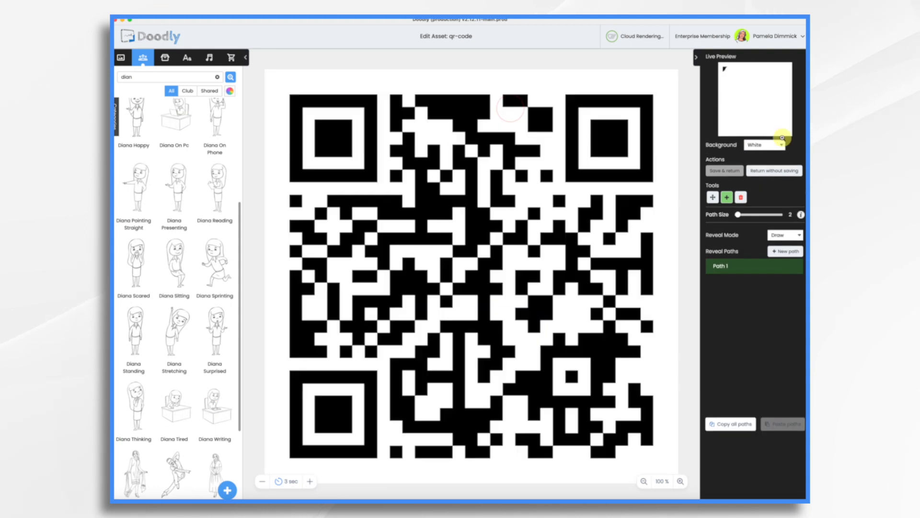
left_click(784, 235)
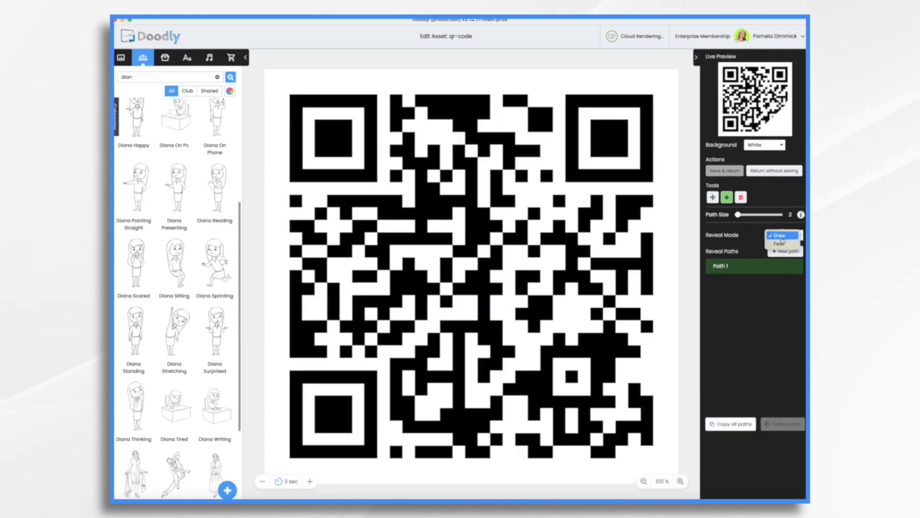
left_click(783, 244)
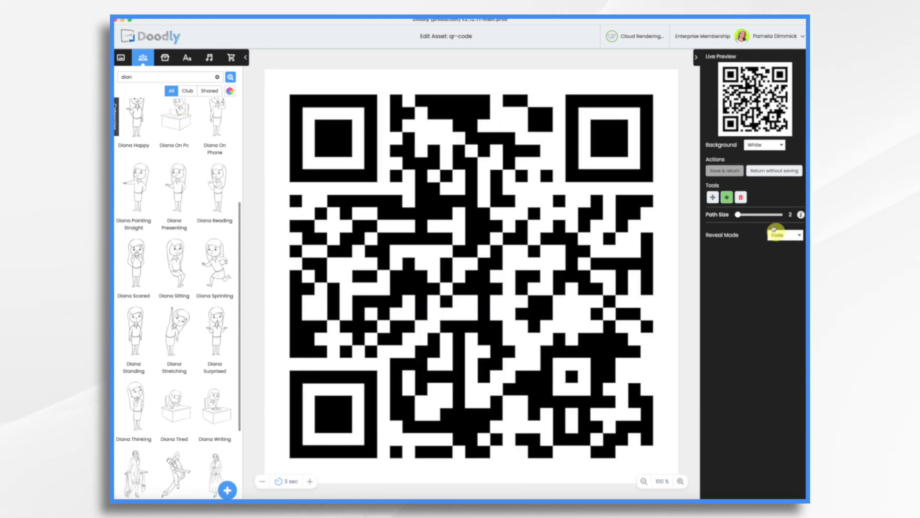
left_click(729, 172)
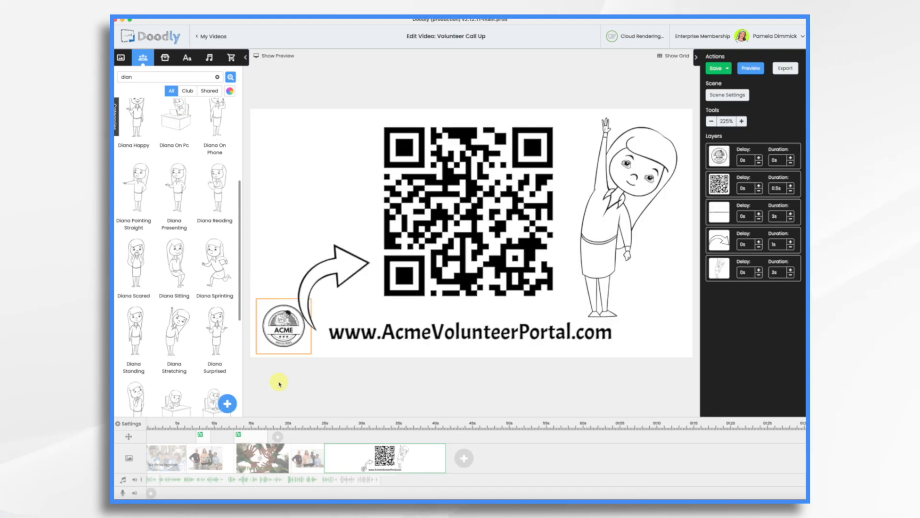
Add the Any Minute Now music track to the audio timeline and open its volume control.
left_click(209, 58)
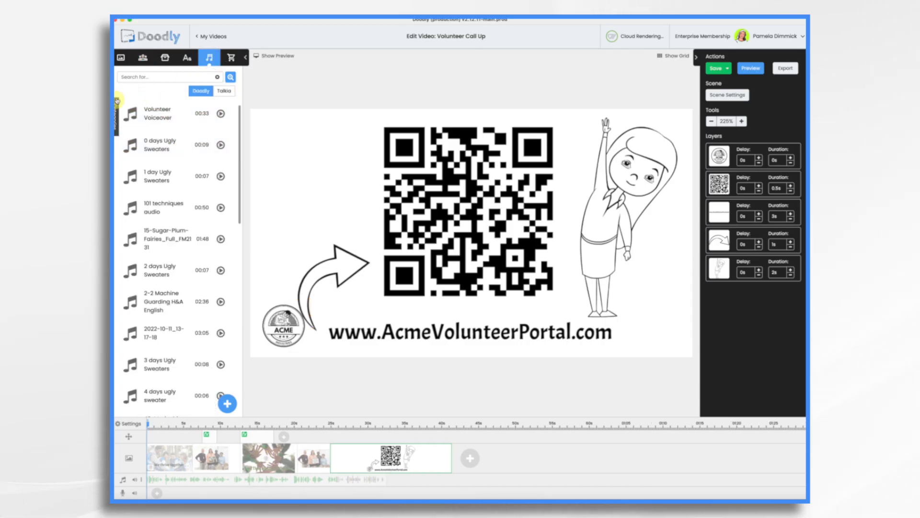
left_click(116, 115)
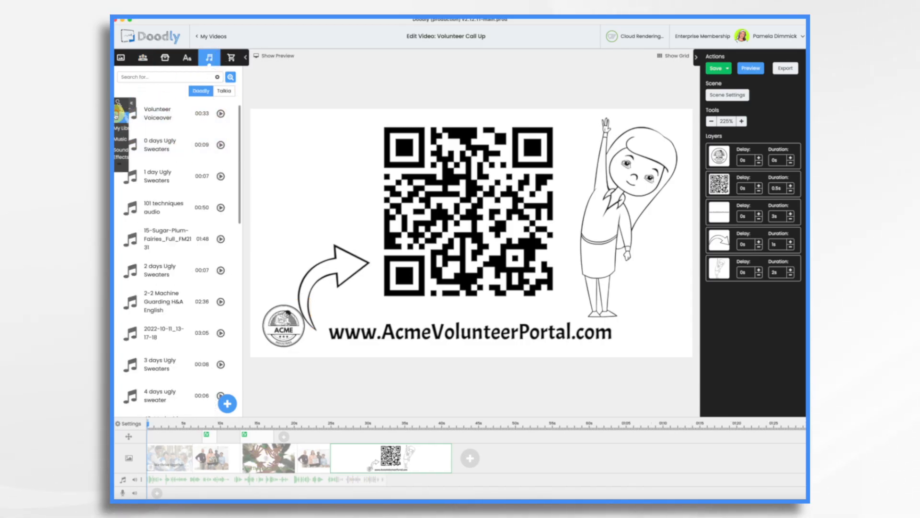
left_click(122, 140)
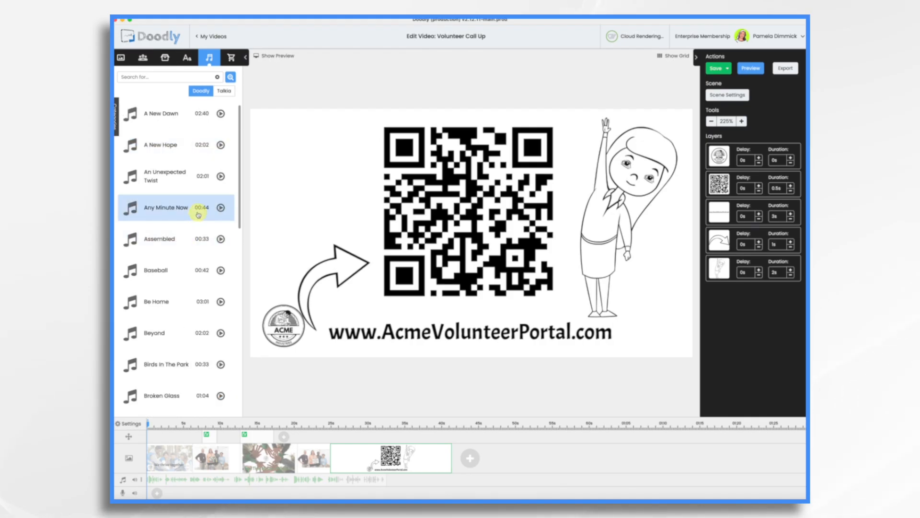
left_click_drag(198, 214, 137, 496)
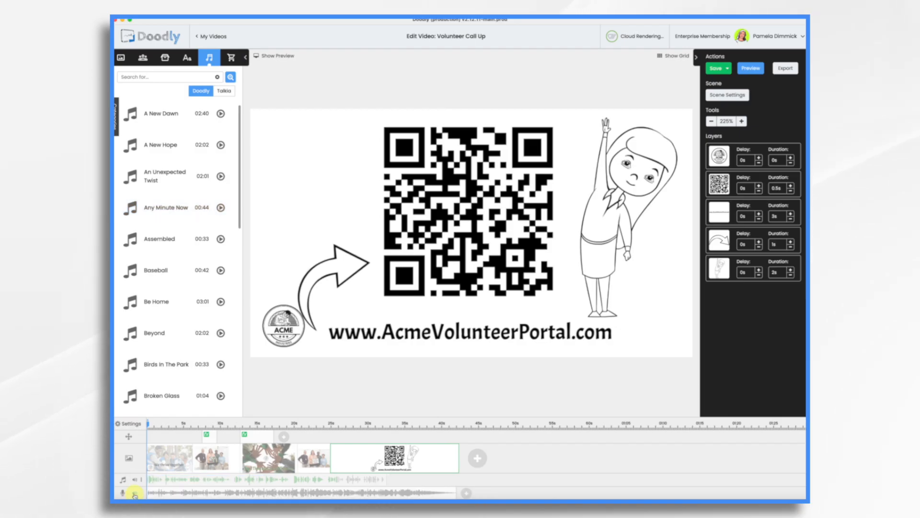
left_click(135, 494)
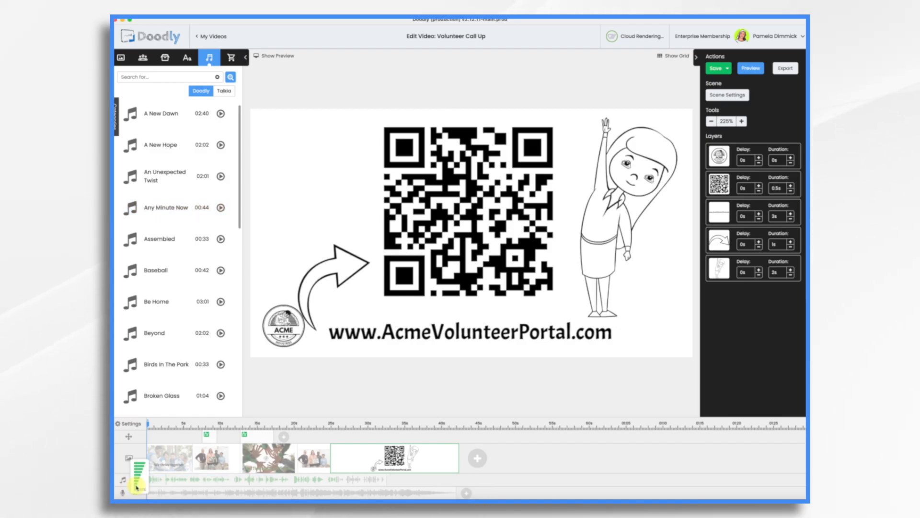